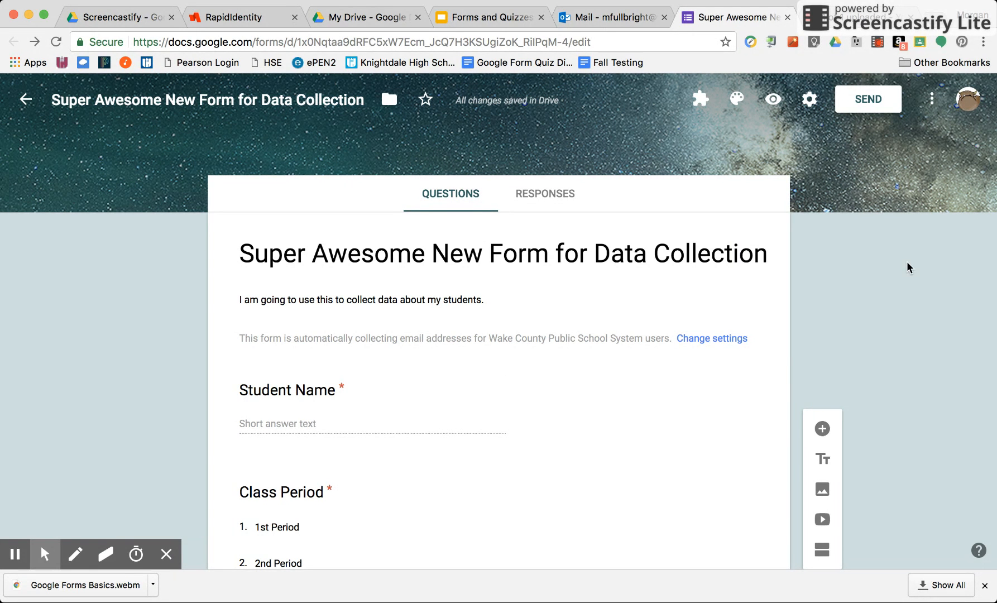
- Review the form's questions from the title down to Preferred Method of Contact
scroll(740, 447, "down", 3)
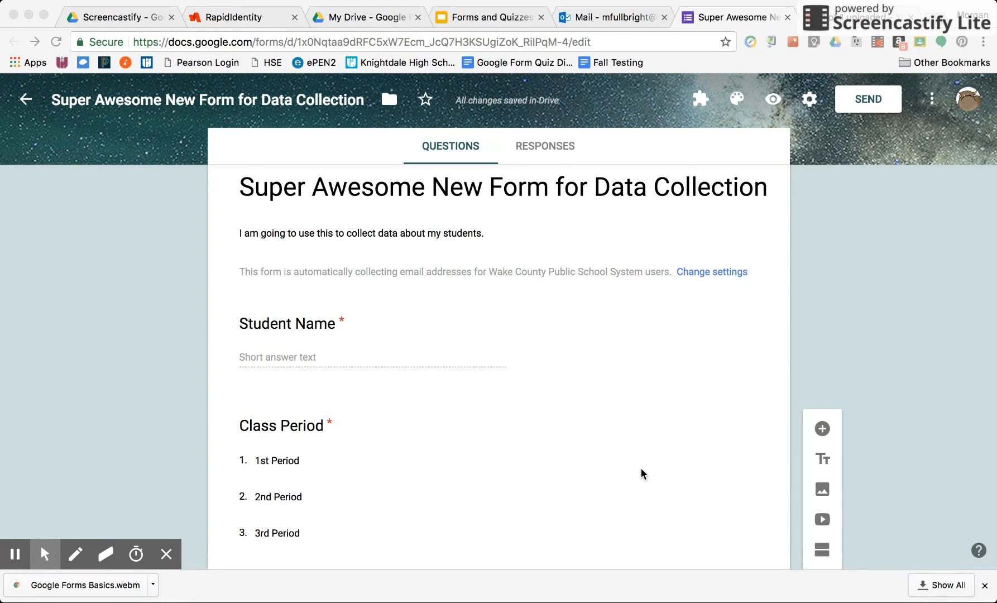
left_click(548, 414)
scroll(548, 414, "down", 1)
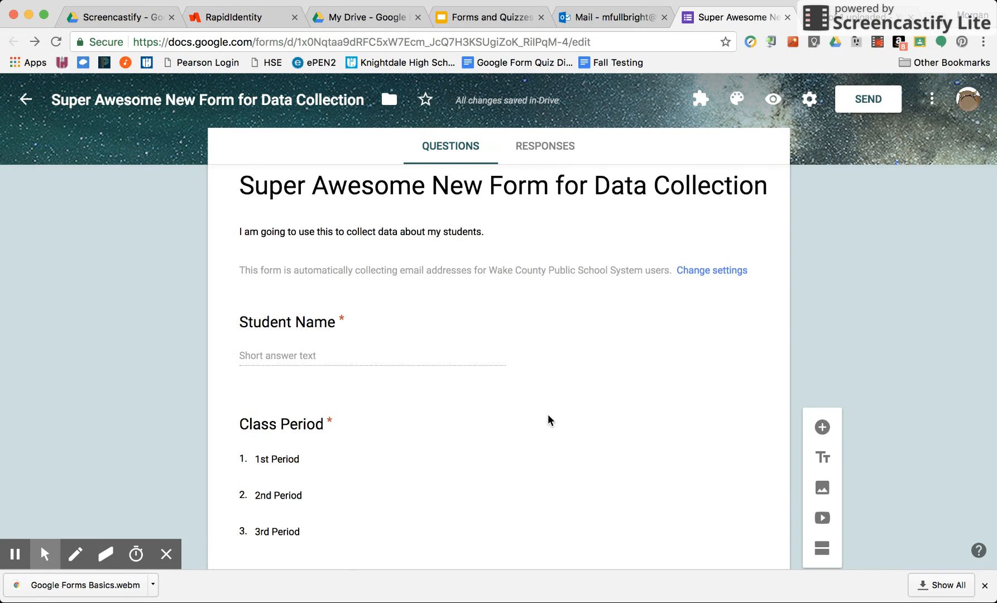
scroll(548, 416, "down", 5)
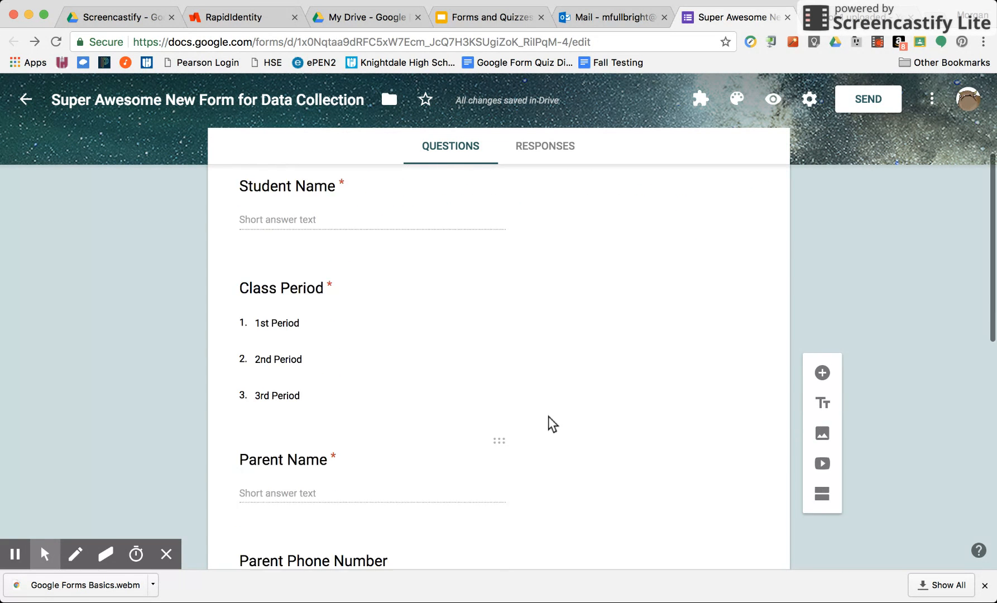
scroll(548, 416, "down", 2)
scroll(548, 416, "down", 4)
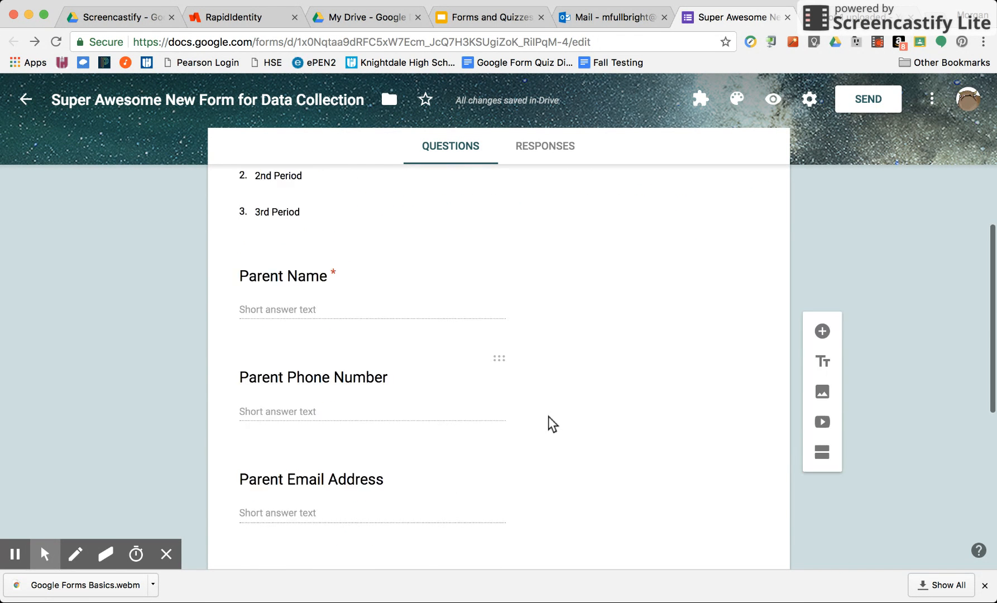
scroll(548, 416, "down", 1)
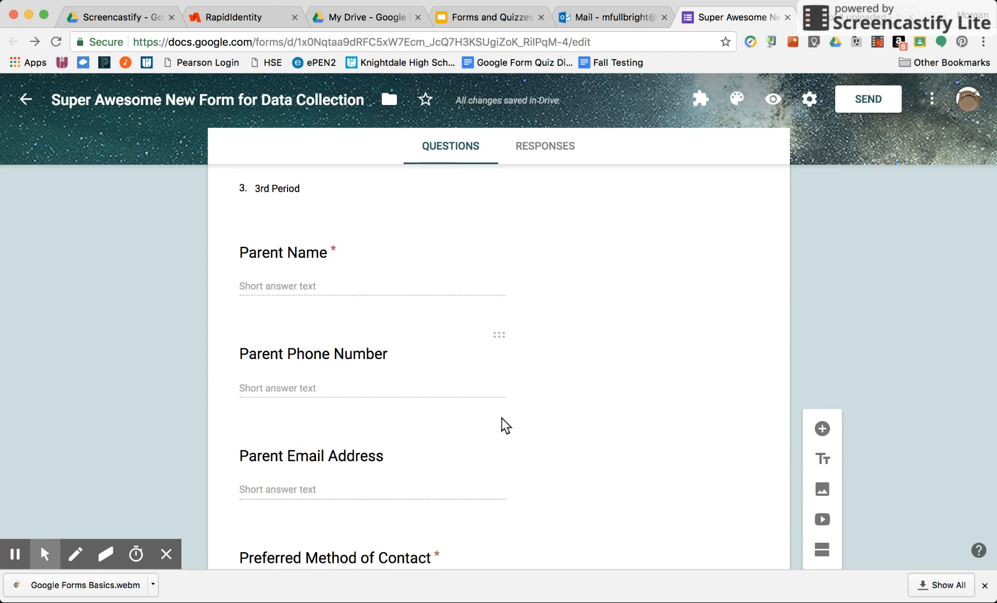
- Move the Parent Phone Number question above Parent Name, and return Parent Name to its place above it
left_click(455, 427)
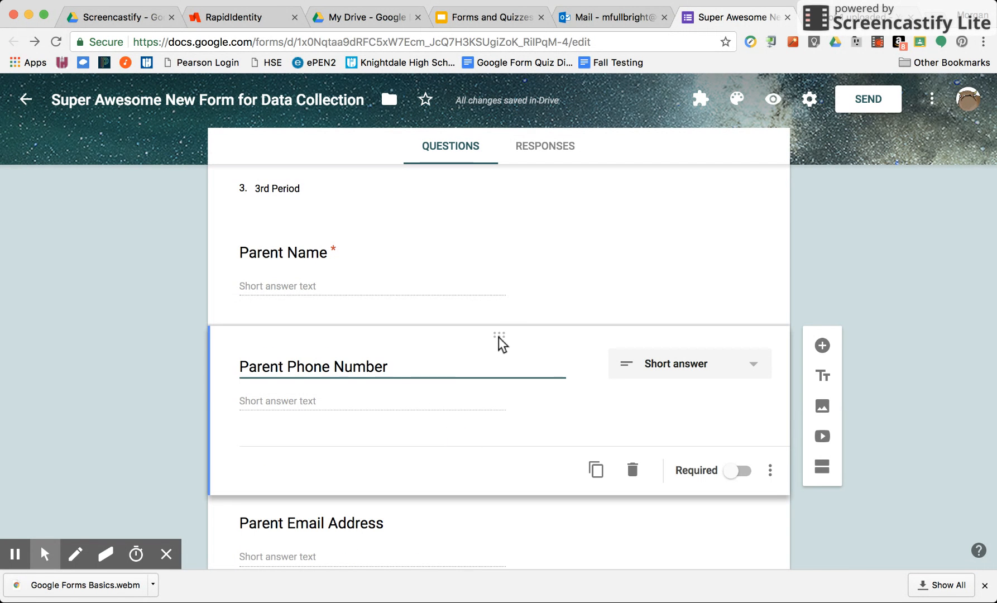
mouse_move(497, 332)
left_mouse_down()
mouse_move(496, 214)
mouse_move(486, 344)
left_mouse_up()
scroll(466, 421, "down", 2)
scroll(465, 418, "down", 1)
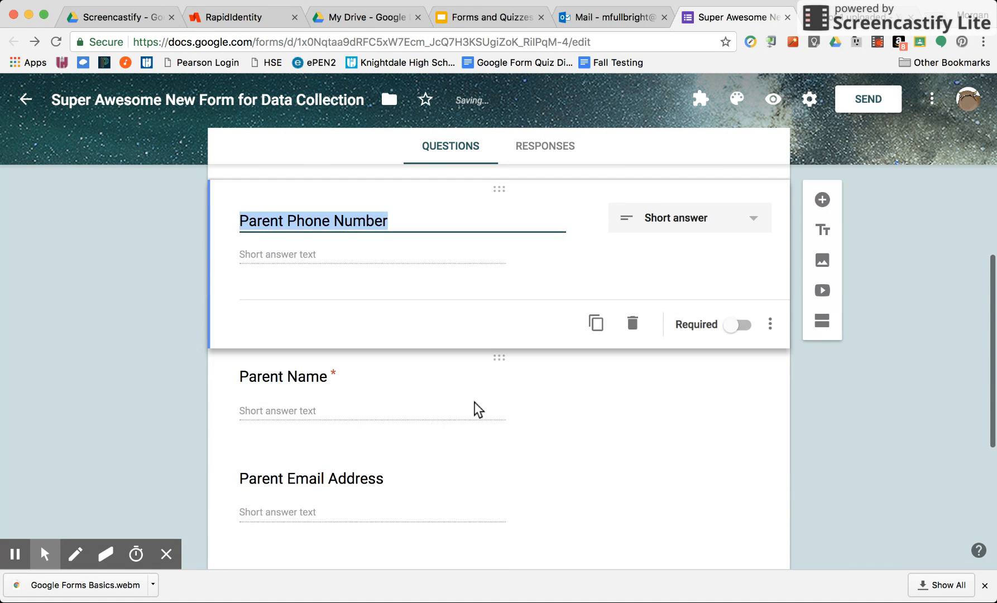
left_click_drag(499, 364, 503, 312)
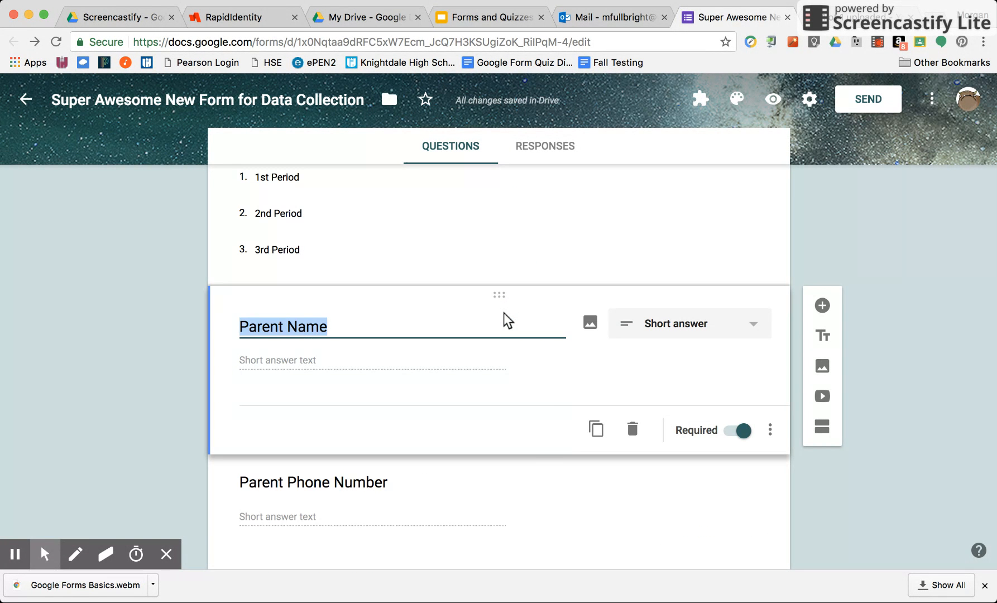
- Duplicate the Parent Name question and delete the copy
scroll(542, 445, "down", 2)
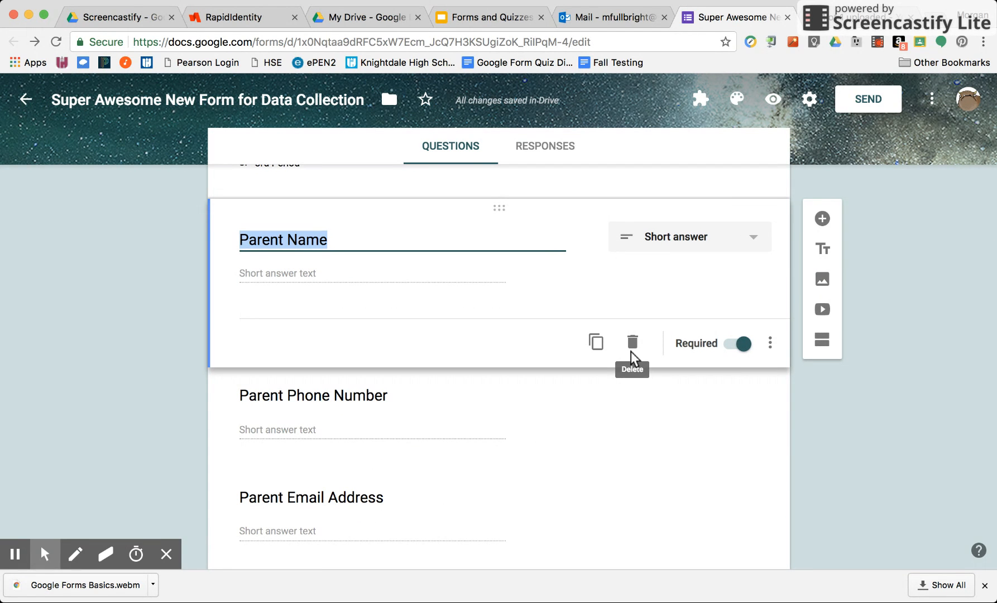
left_click(596, 342)
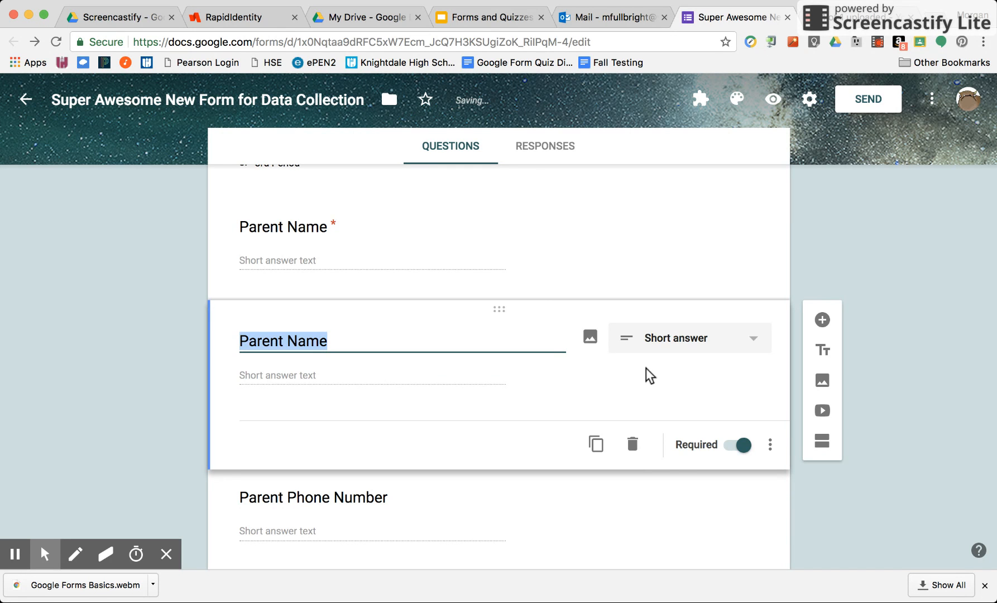
left_click(634, 446)
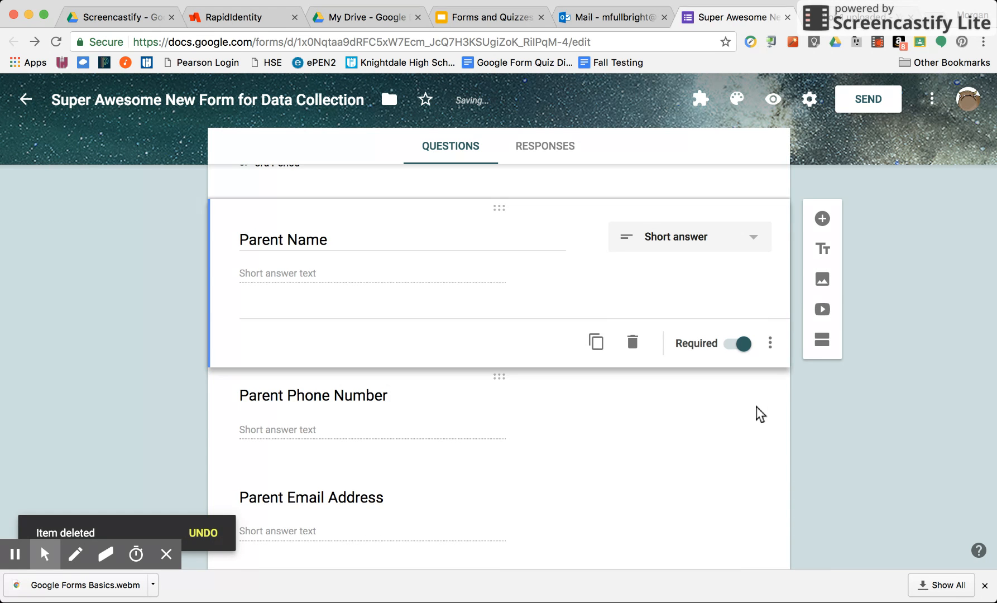
- Add a title and description block below the Parent Name question and delete it
scroll(756, 407, "down", 2)
scroll(756, 407, "up", 2)
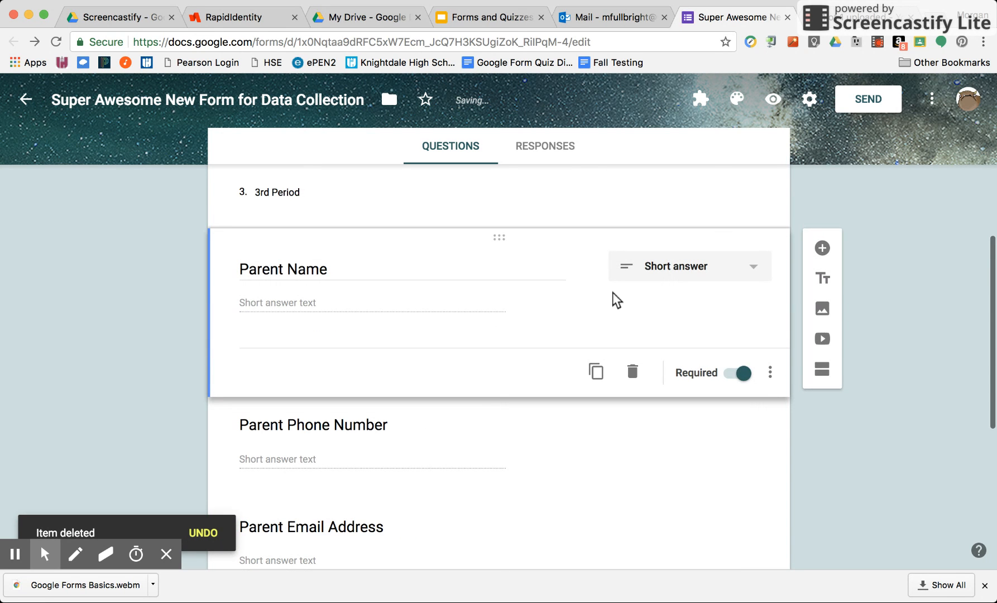
left_click(823, 281)
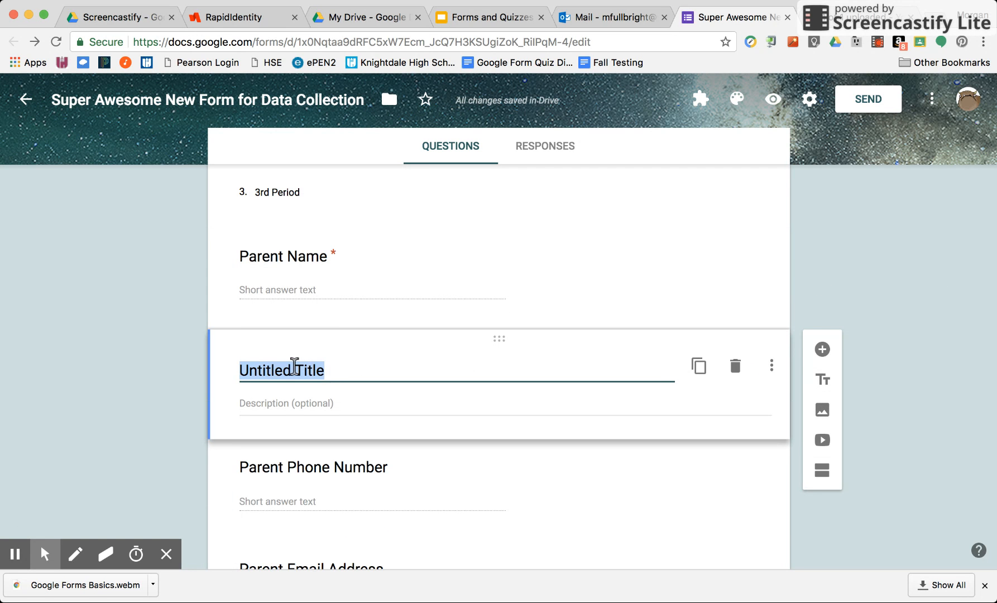
scroll(294, 367, "down", 2)
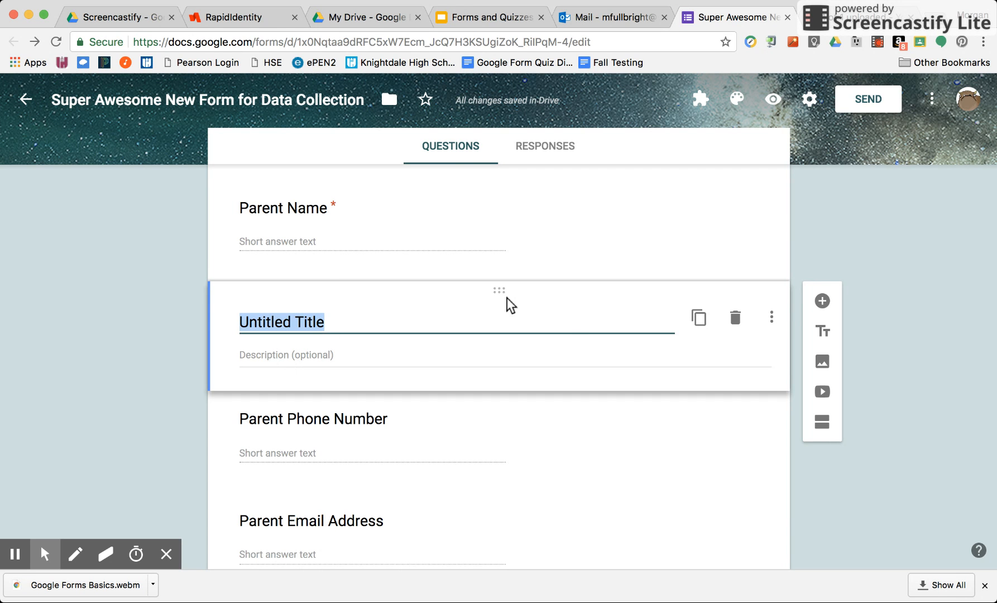
left_click(735, 321)
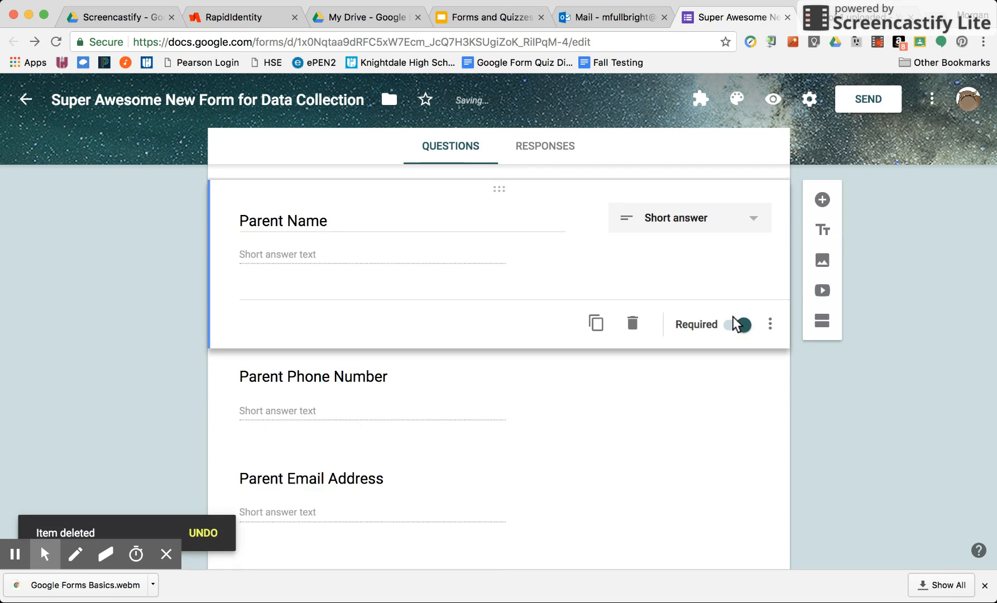
- Insert the "Where I Live, What I Live ..." image from the recent Google Drive images below the Parent Name question
left_click(822, 262)
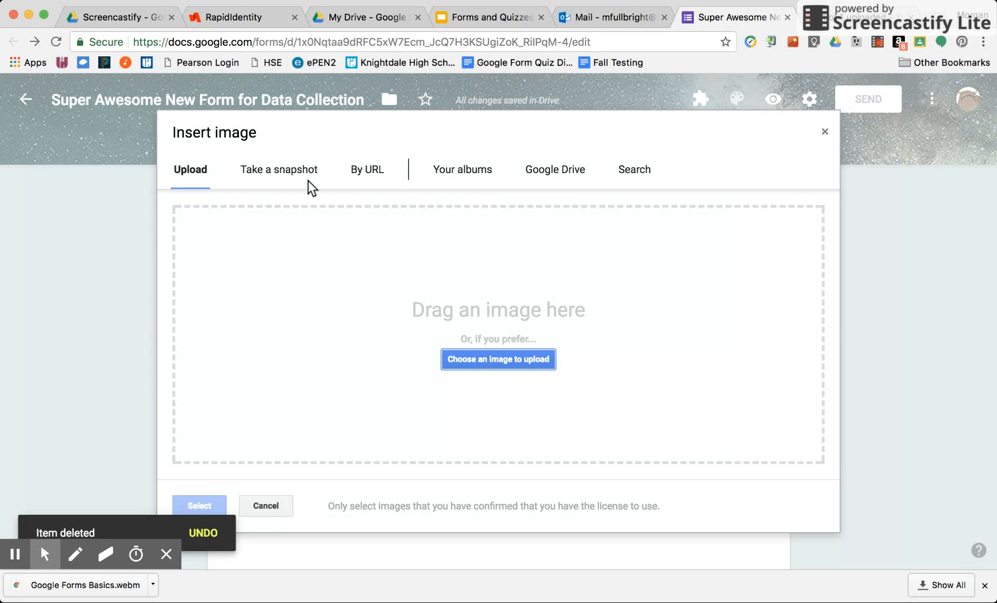
left_click(565, 171)
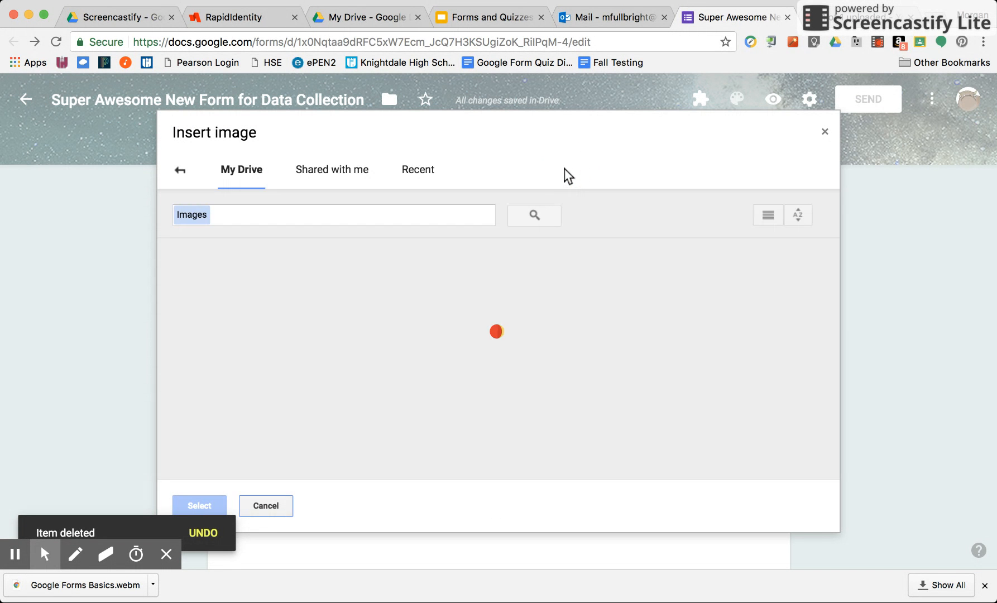
scroll(390, 373, "down", 10)
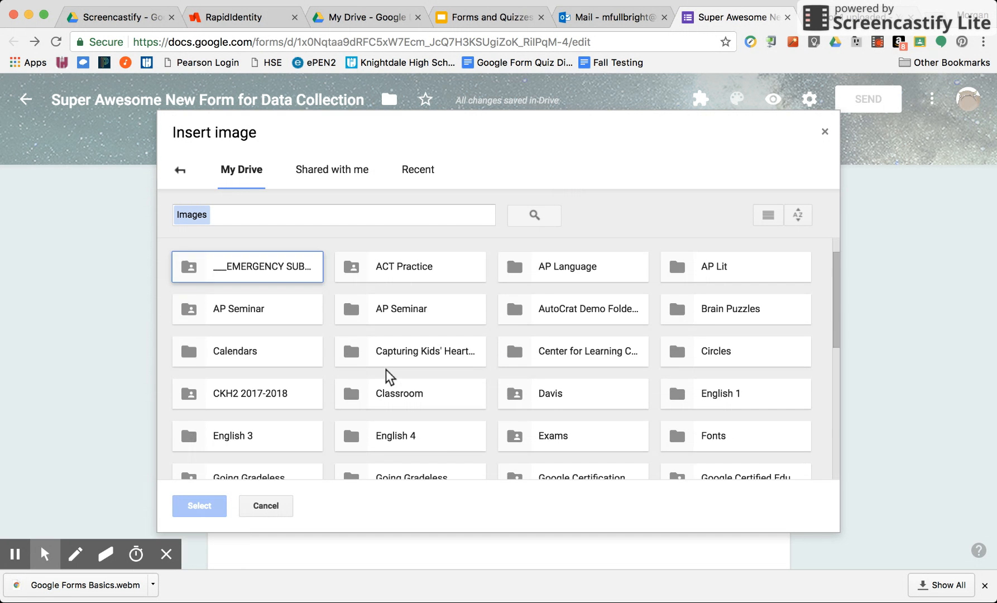
scroll(390, 375, "down", 1)
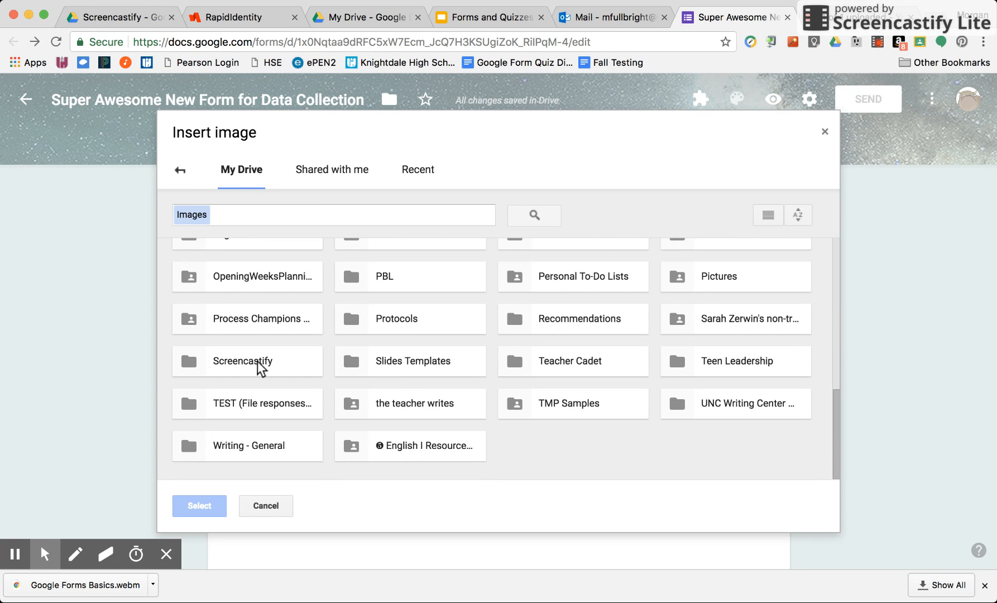
left_click(426, 169)
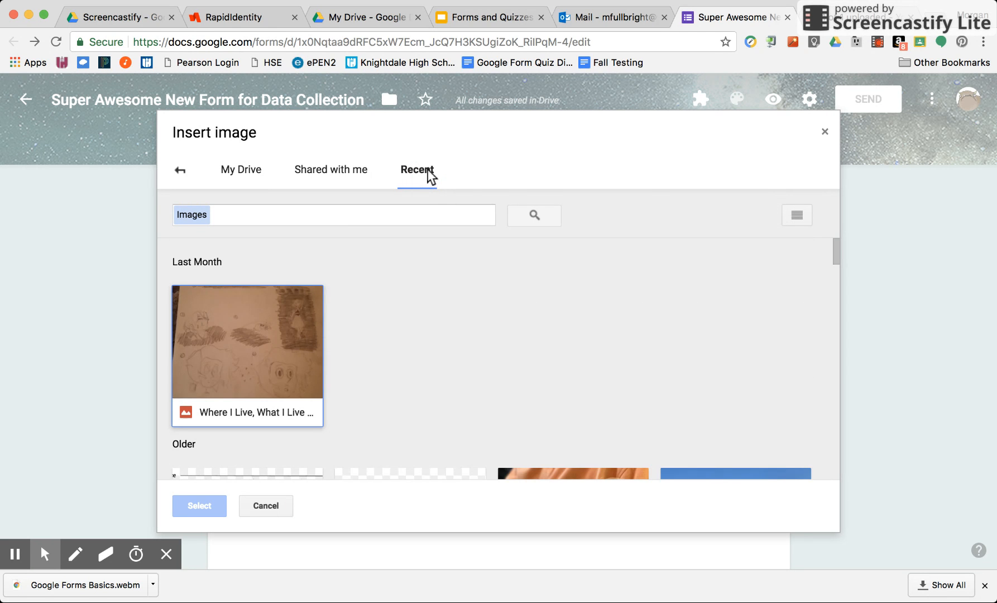
scroll(353, 388, "down", 1)
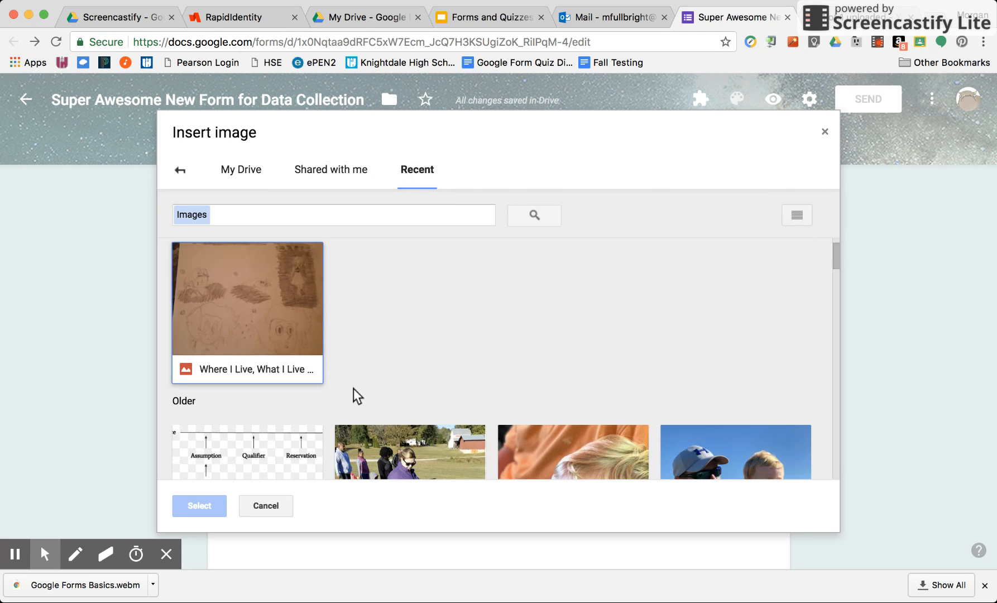
double_click(246, 367)
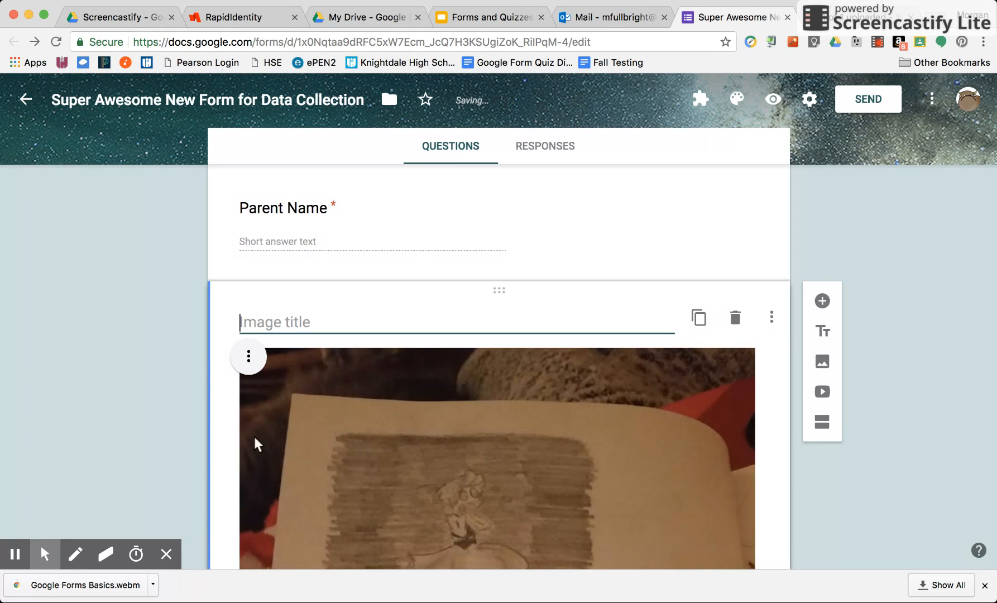
- Look over the inserted image and title it "Student Work Sample"
scroll(178, 439, "down", 5)
scroll(178, 439, "down", 10)
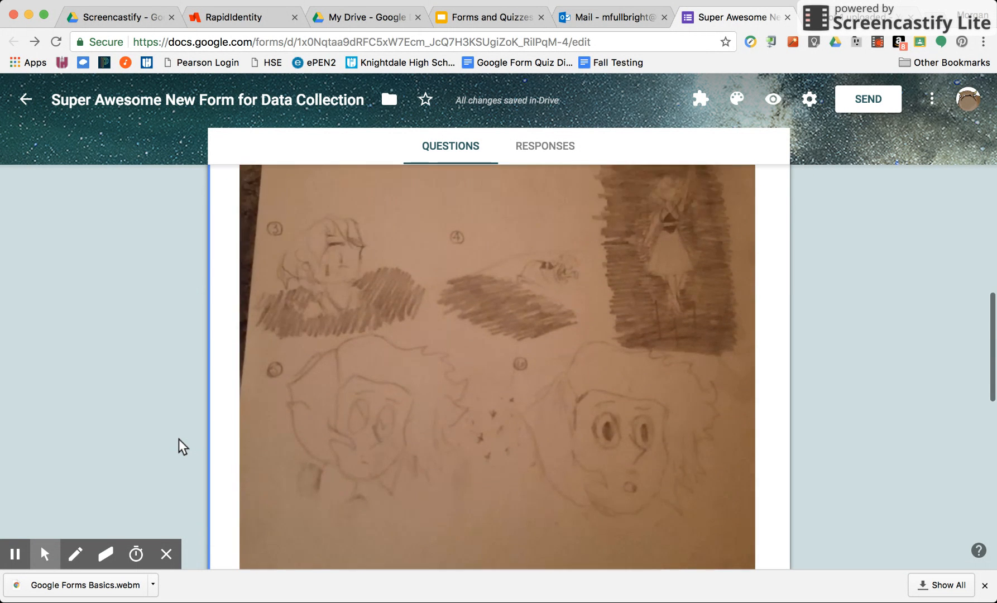
scroll(179, 438, "up", 8)
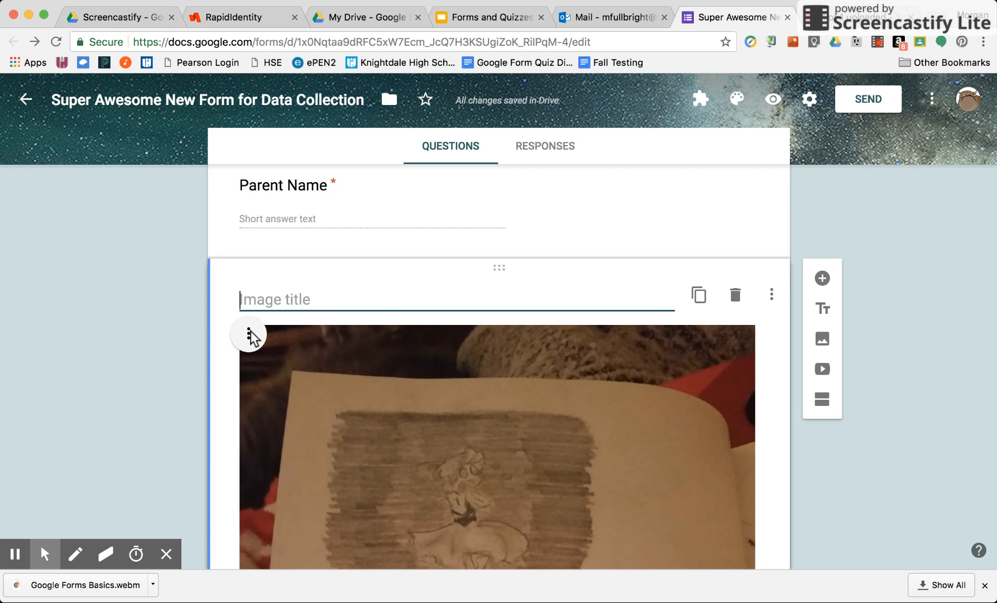
type("Student ")
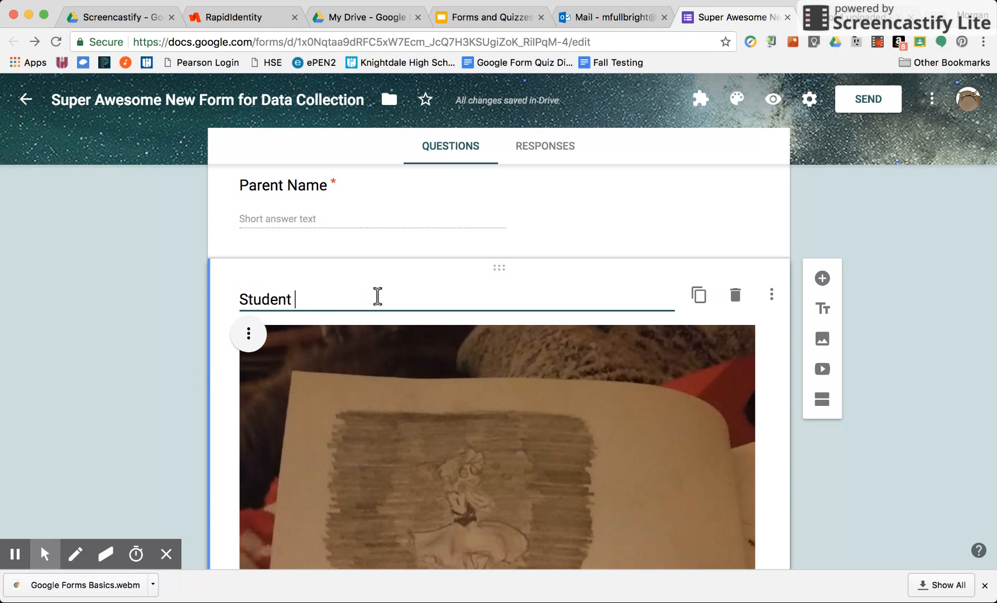
type("Work Sample")
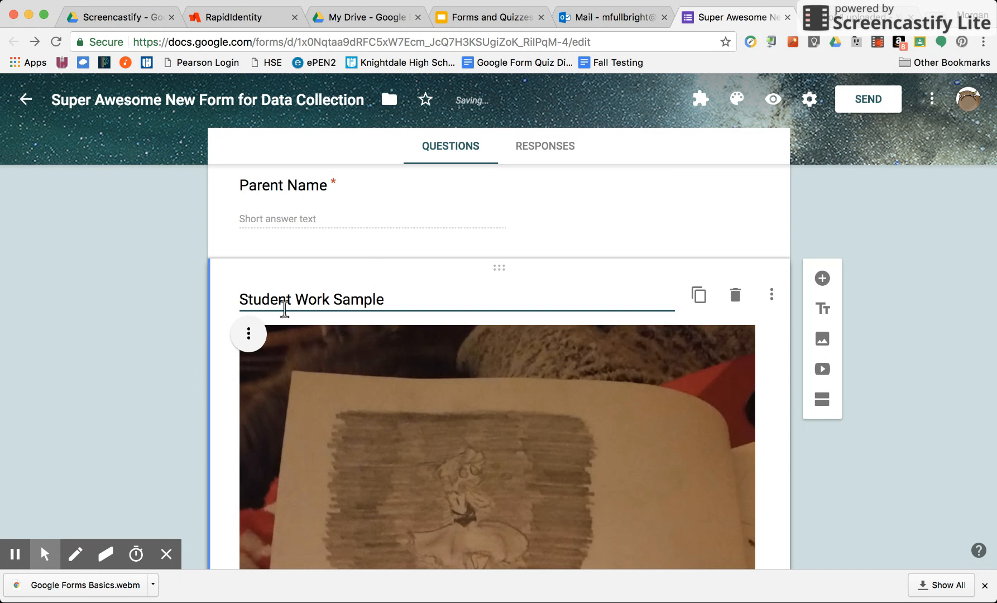
- Center-align the Student Work Sample image and view its remaining image options
left_click(256, 332)
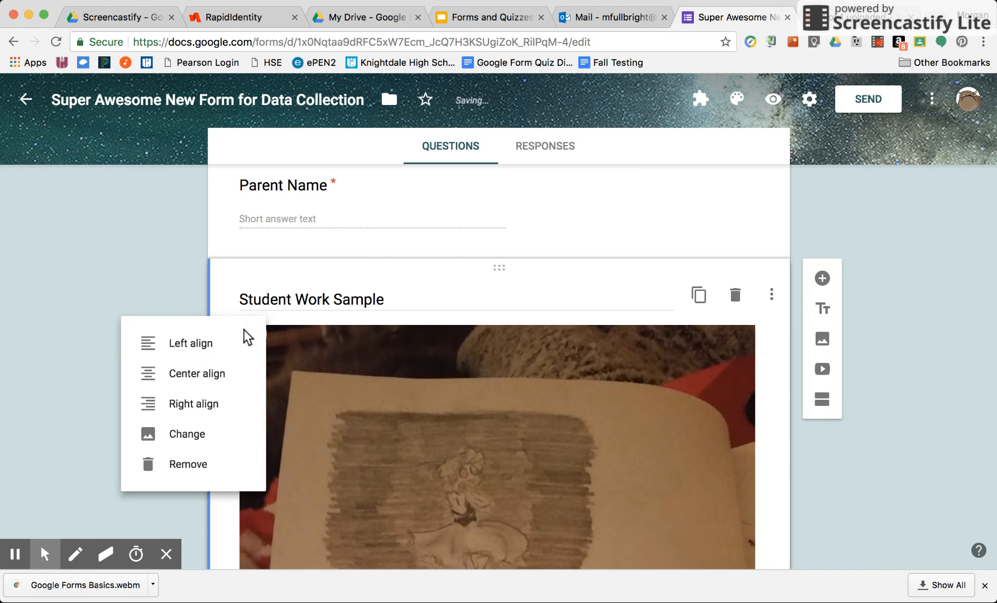
left_click(206, 377)
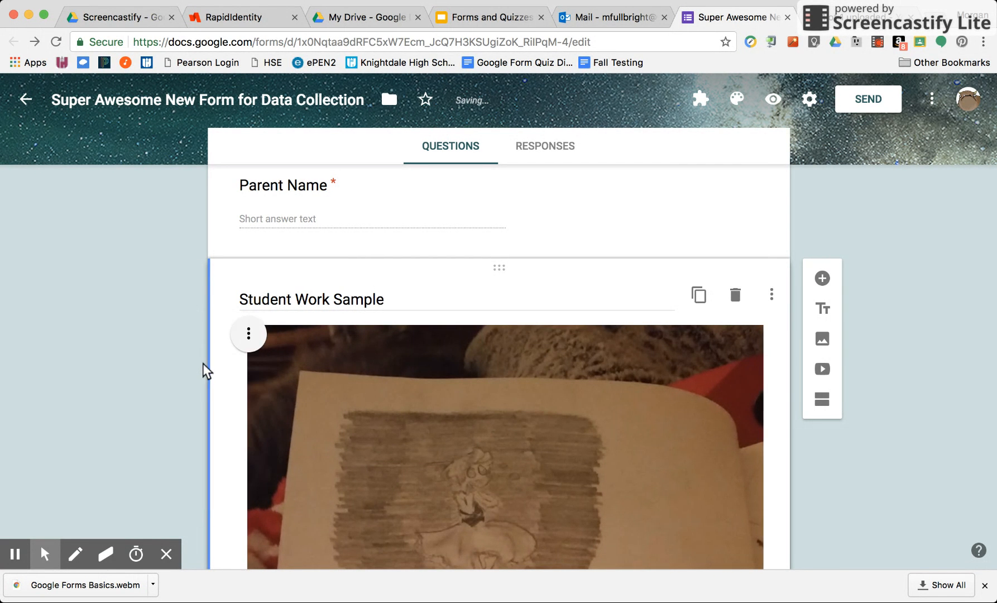
left_click(249, 334)
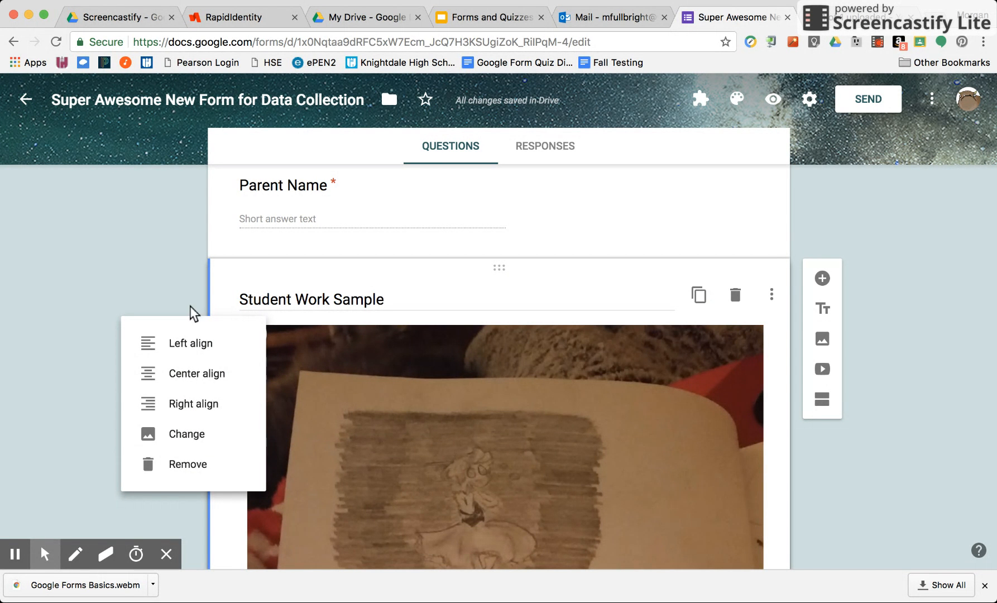
left_click(187, 286)
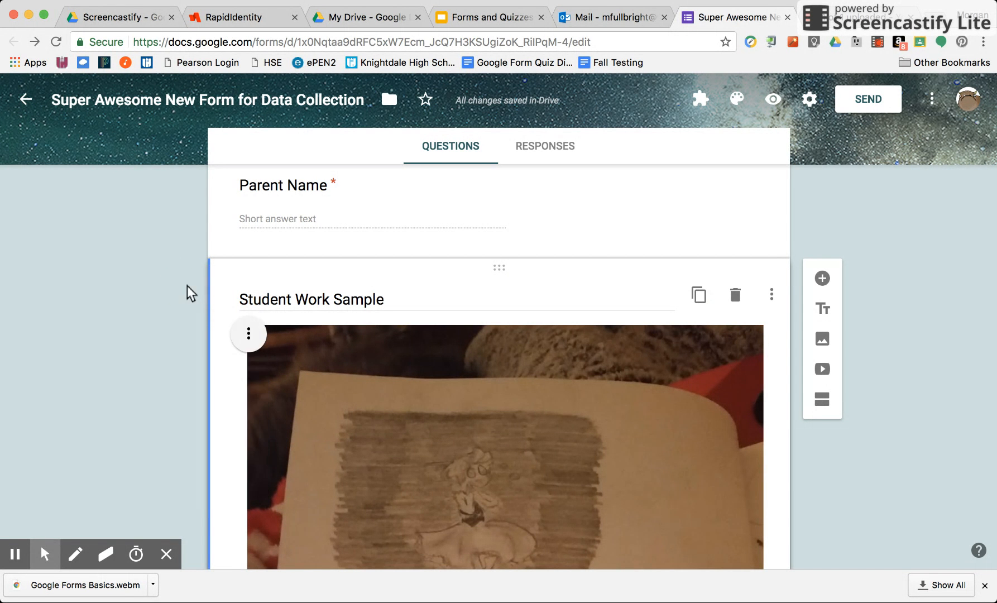
left_click(824, 369)
left_click(282, 173)
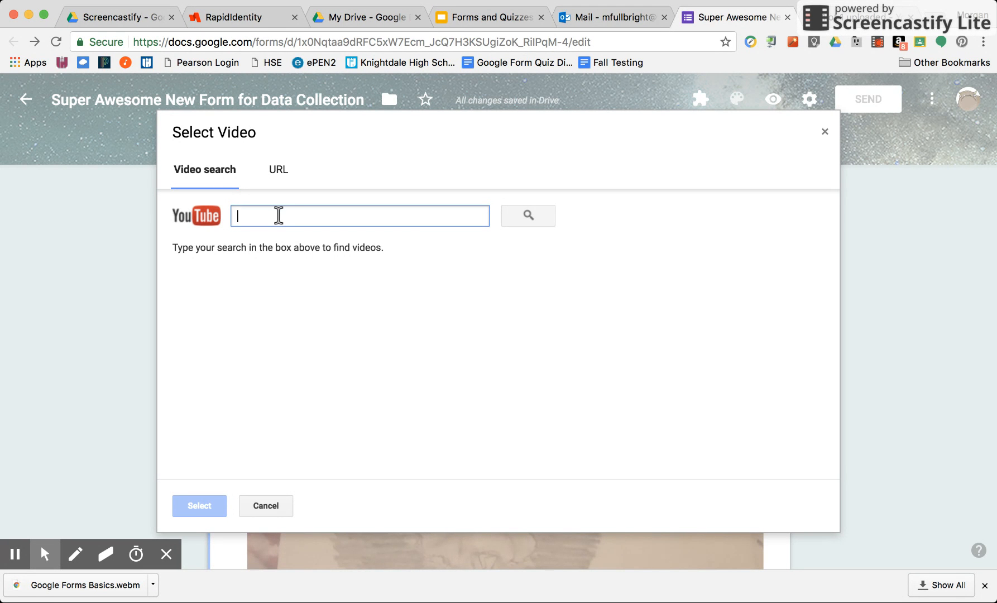
left_click(282, 167)
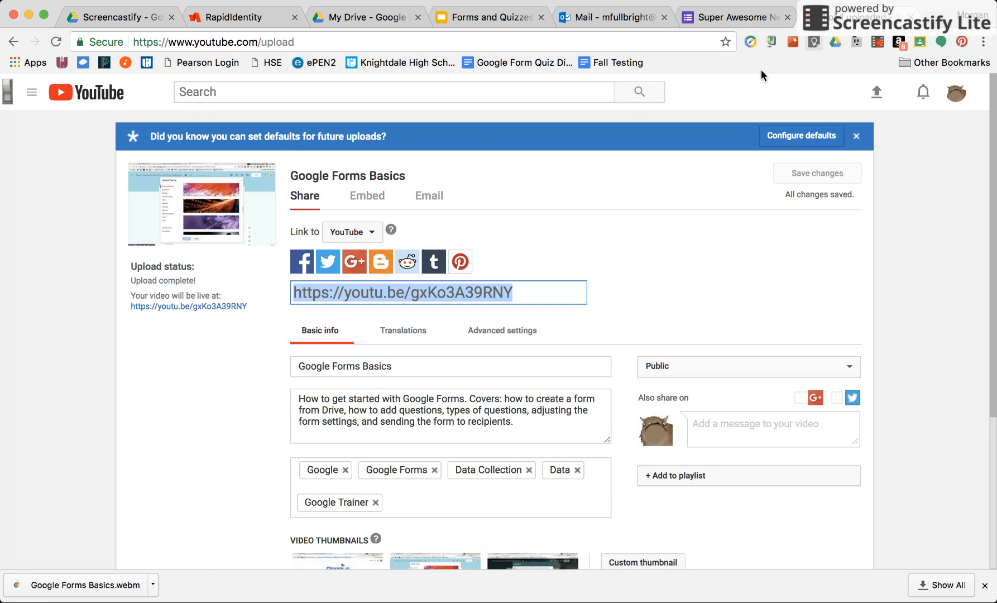
left_click(403, 293)
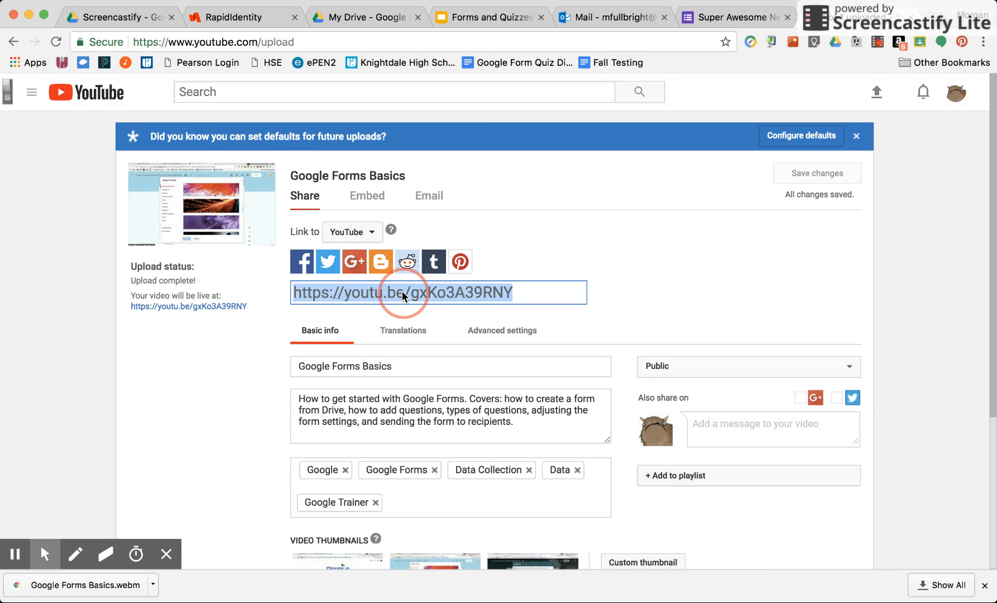
left_click(742, 19)
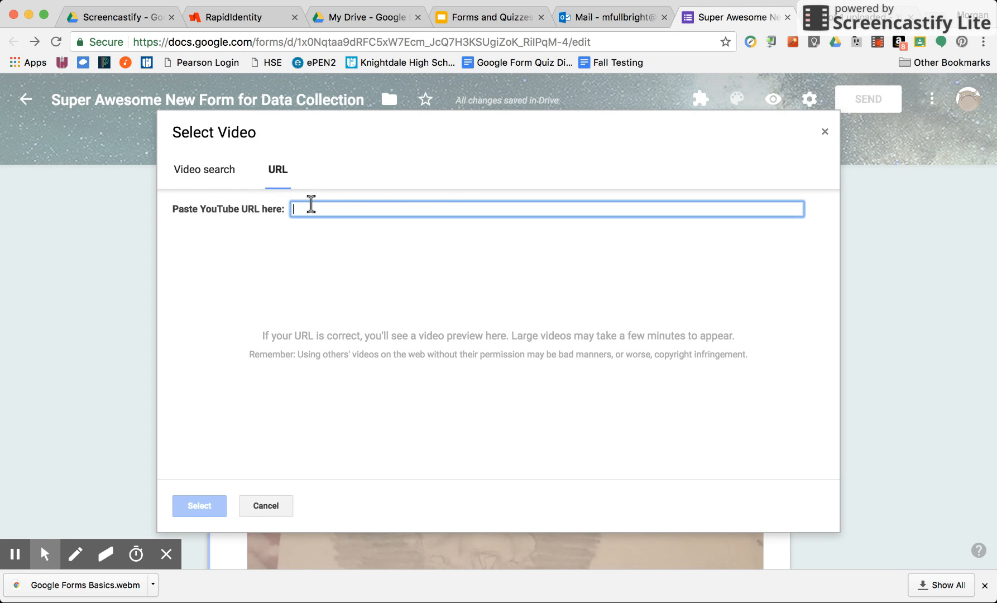
type("https://youtu.be/gxKo3A39RNY")
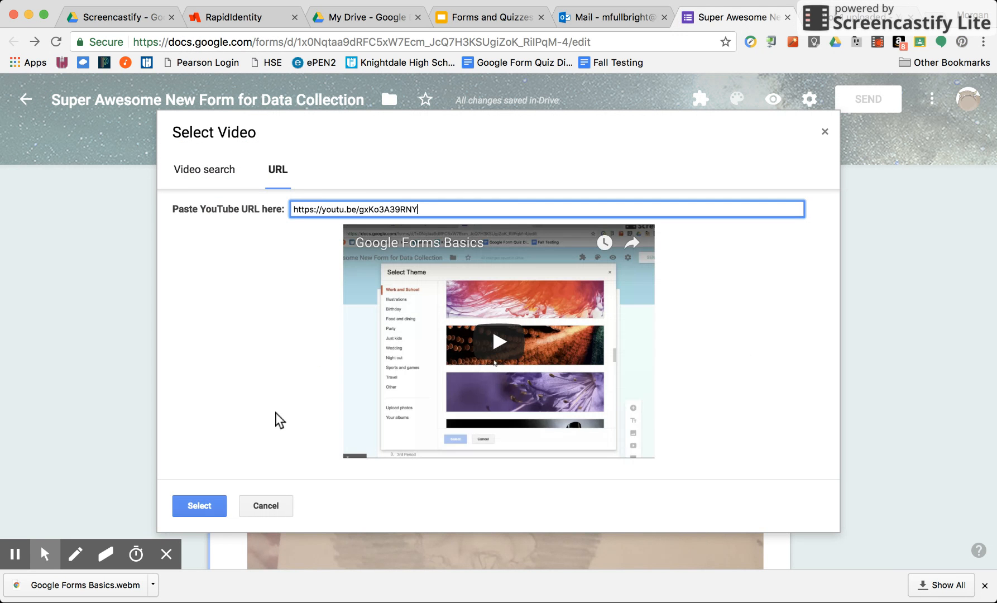
left_click(192, 498)
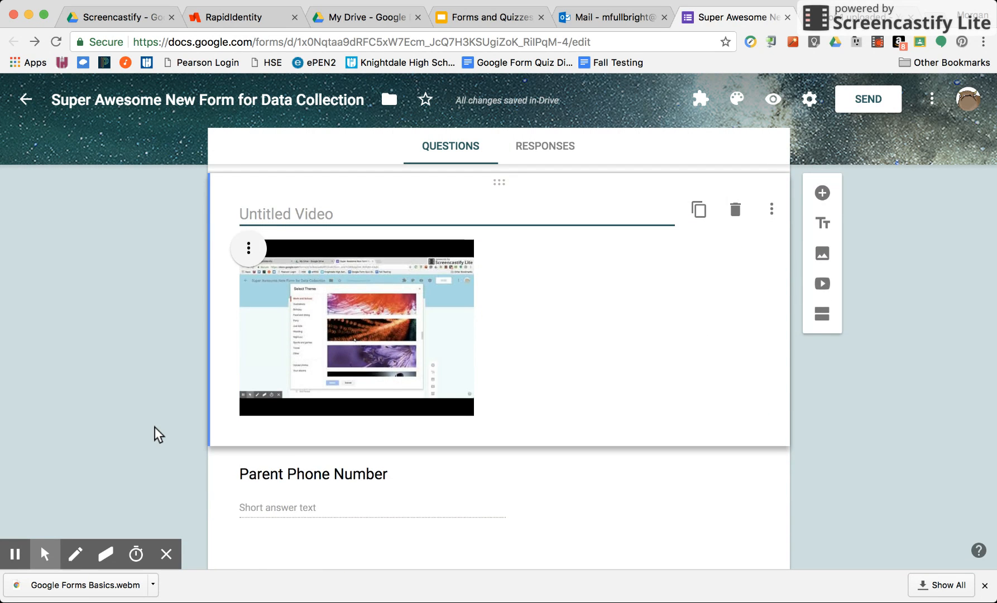
- Title the inserted video "Google Forms Basics"
type("Google")
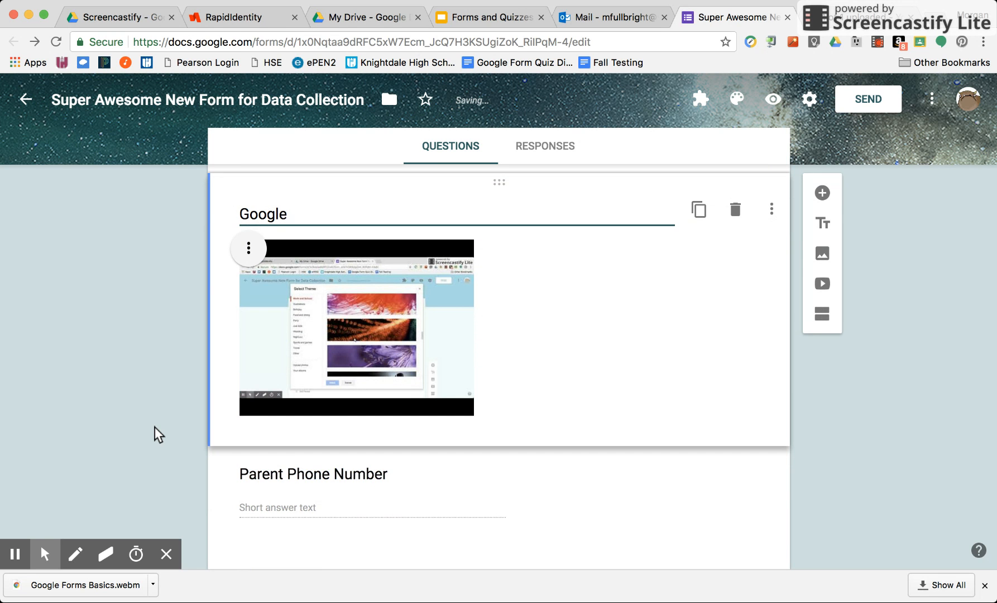
type(" Forms Basics")
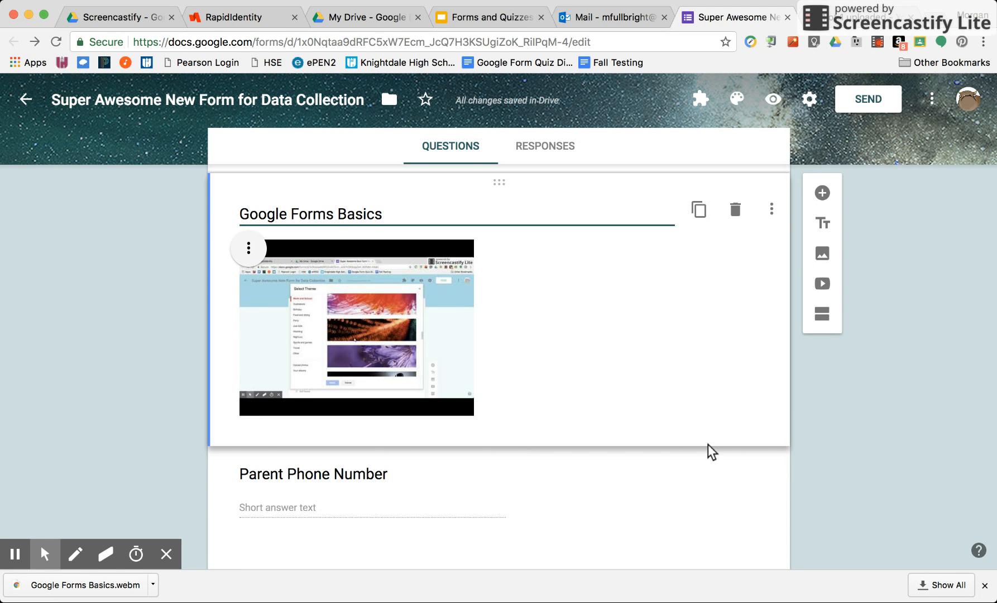
- Add a new section directly below the Parent Phone Number question
scroll(708, 444, "down", 7)
scroll(707, 444, "up", 2)
scroll(707, 443, "up", 4)
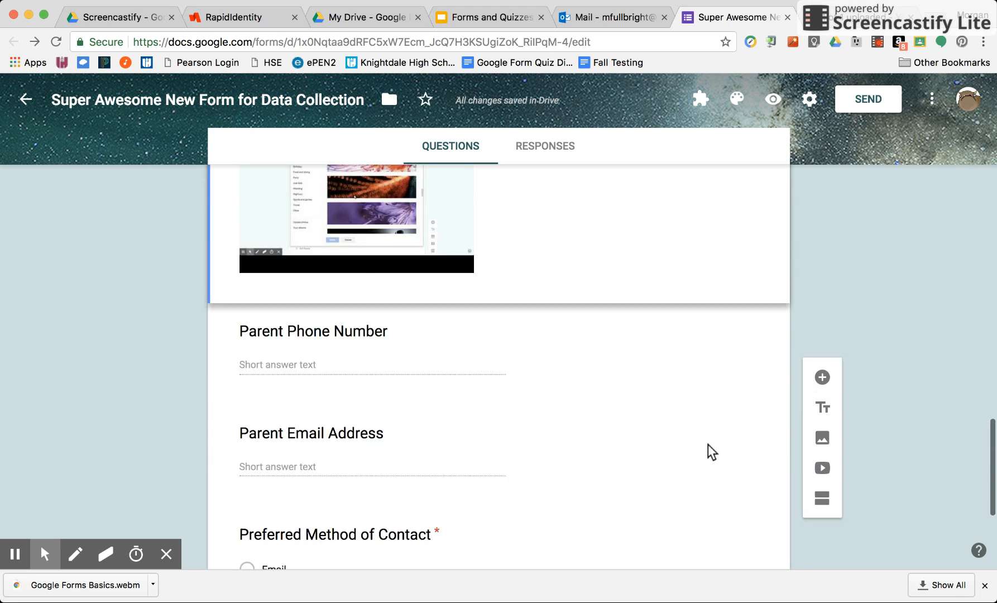
scroll(708, 444, "down", 1)
left_click(461, 370)
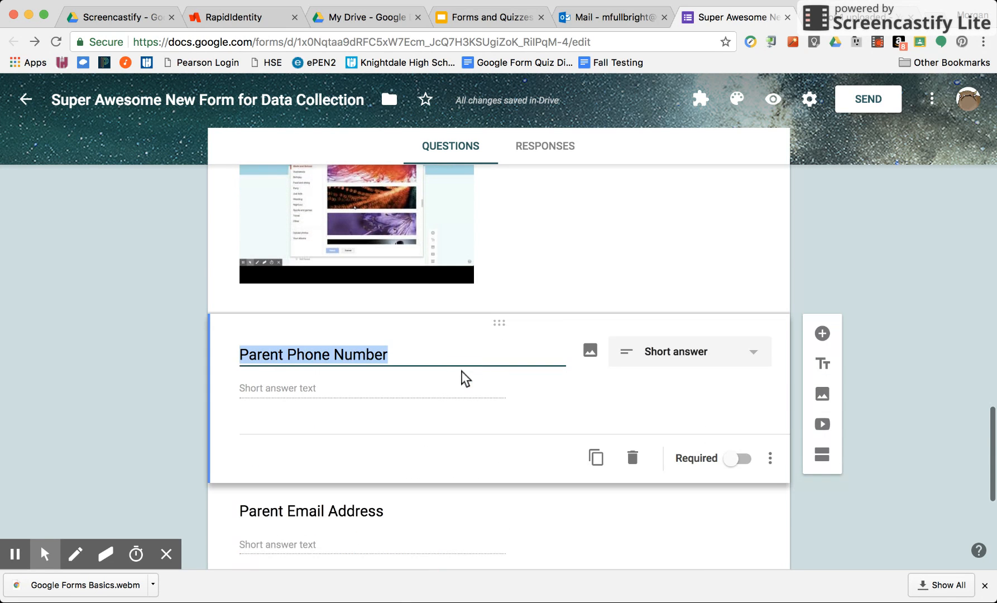
left_click(821, 455)
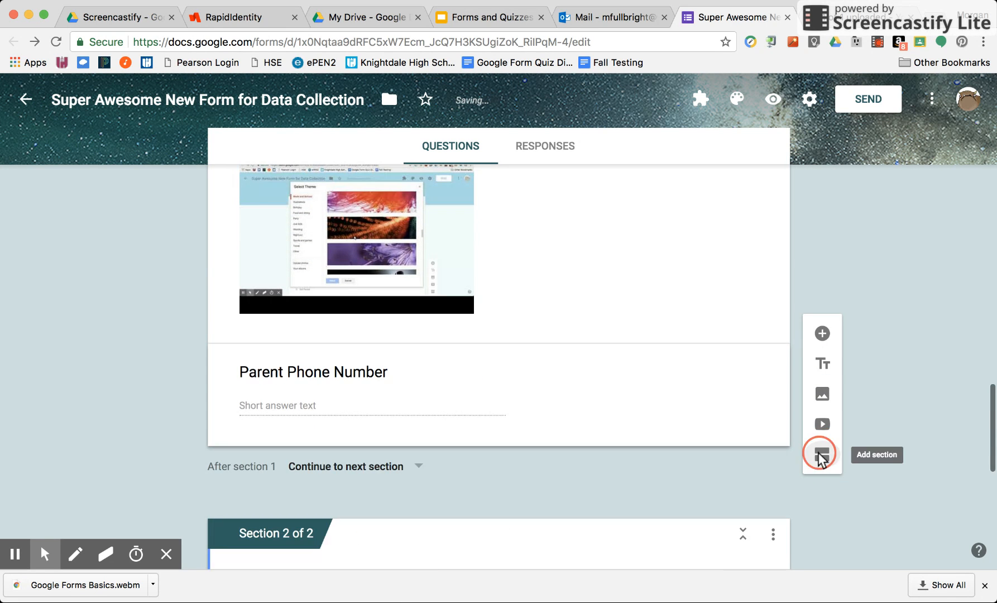
- Look over both form sections and view the navigation choices offered after section 1
scroll(423, 308, "up", 15)
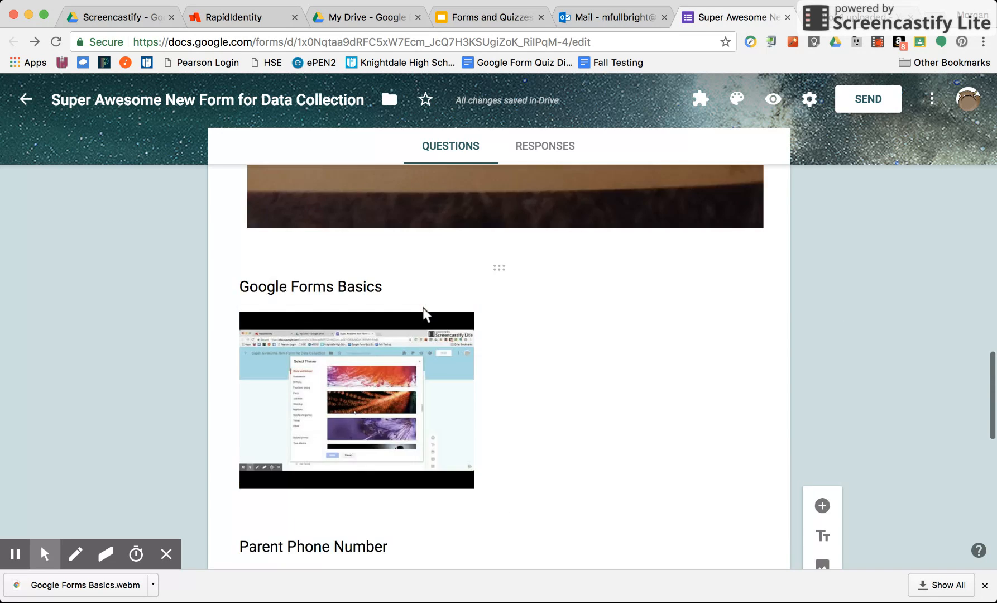
scroll(423, 307, "down", 15)
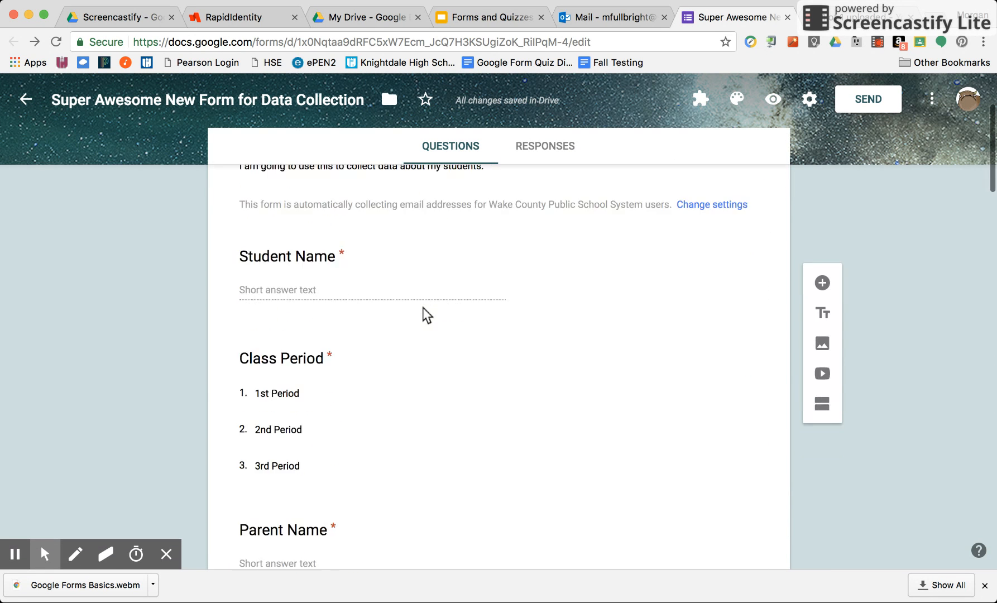
scroll(423, 307, "down", 8)
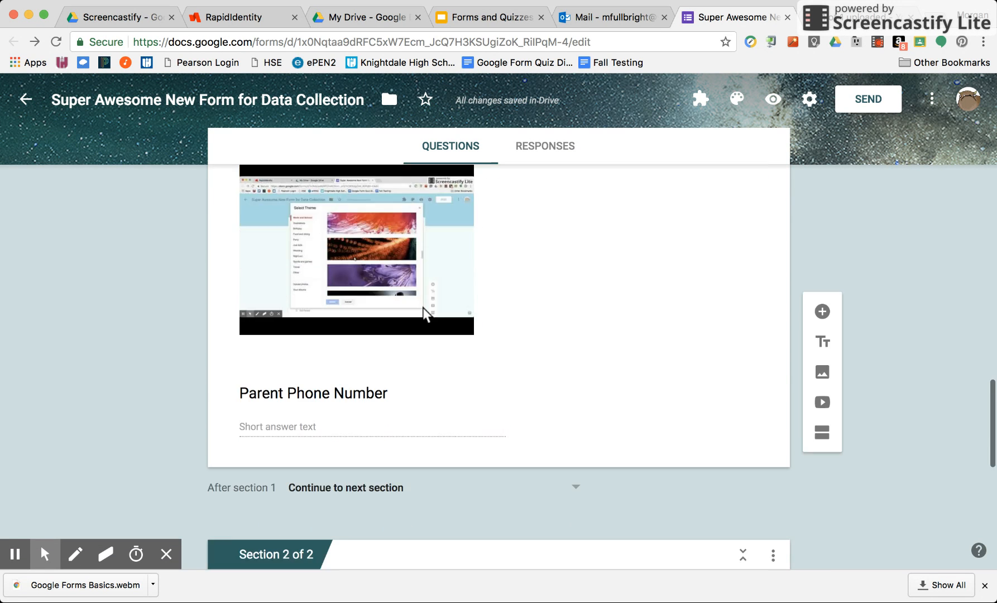
left_click(570, 361)
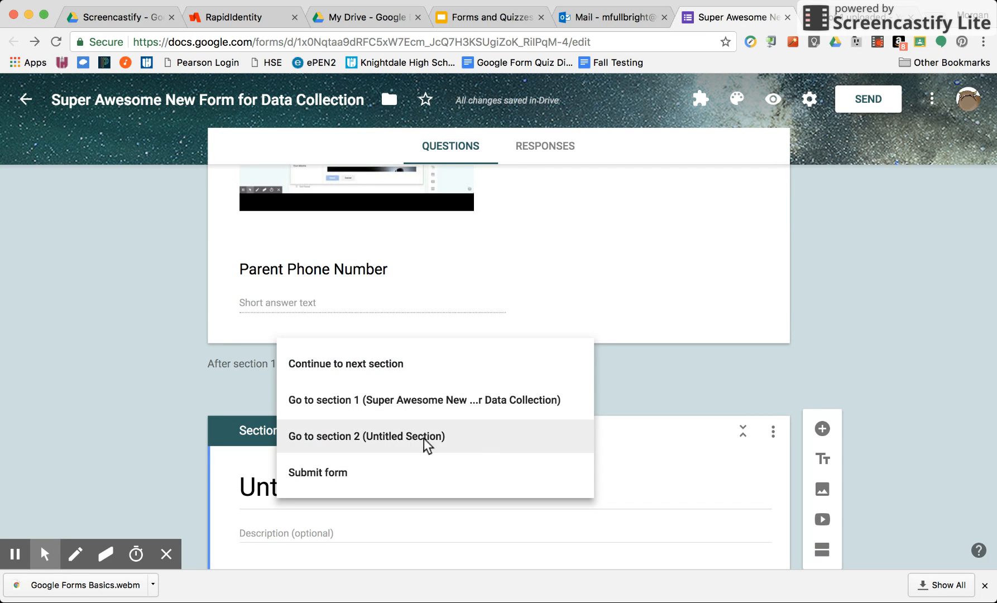
left_click(207, 368)
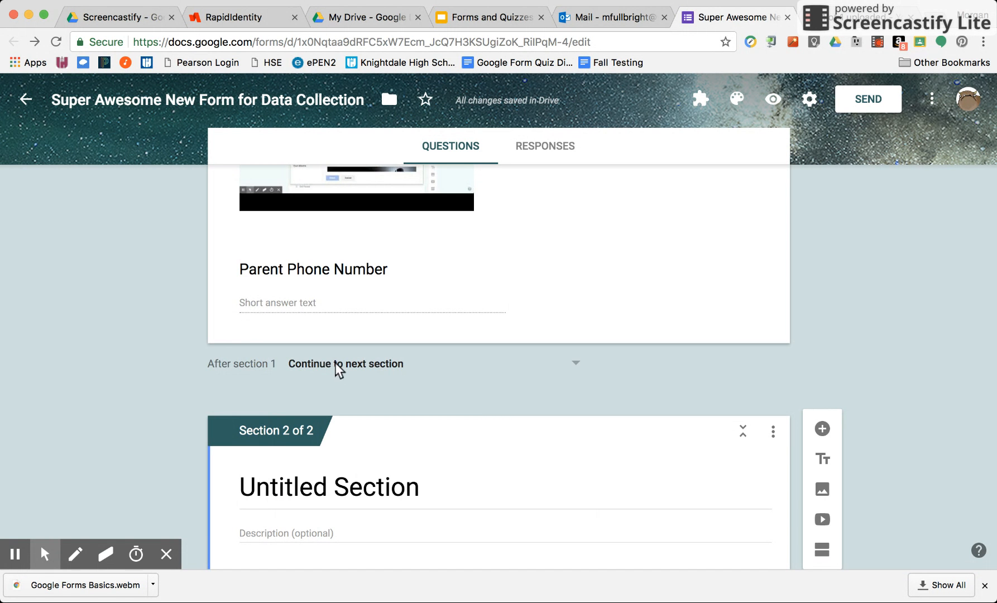
scroll(180, 392, "down", 7)
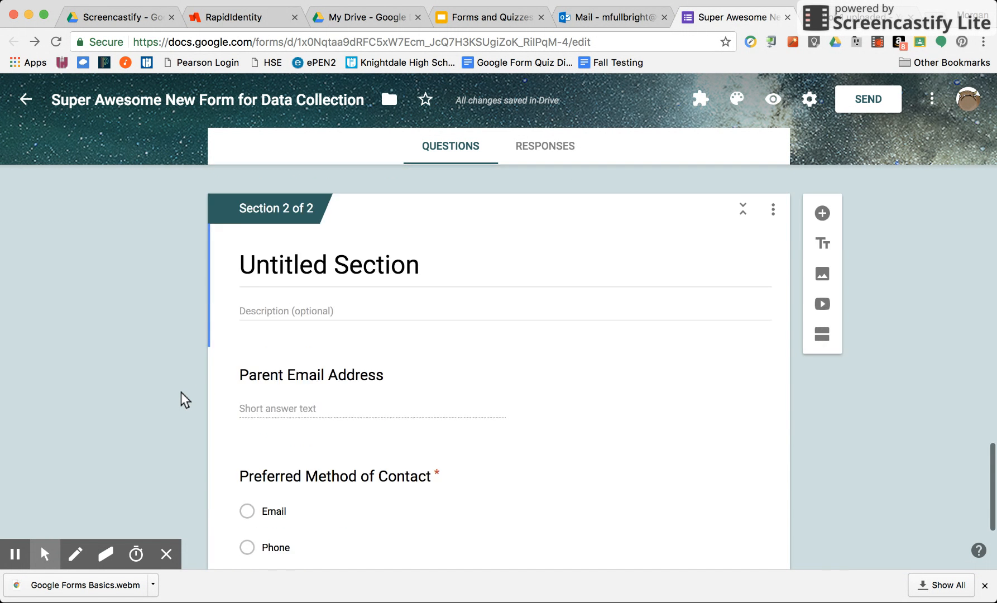
scroll(181, 392, "up", 5)
scroll(180, 392, "up", 1)
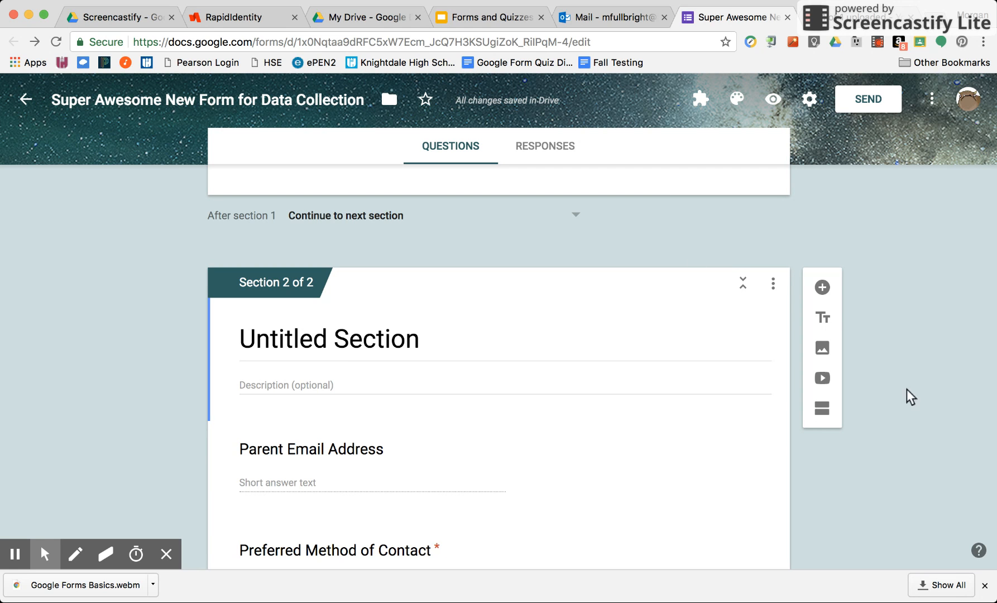
- View the additional display options of the Parent Phone Number question without choosing any
scroll(498, 307, "up", 3)
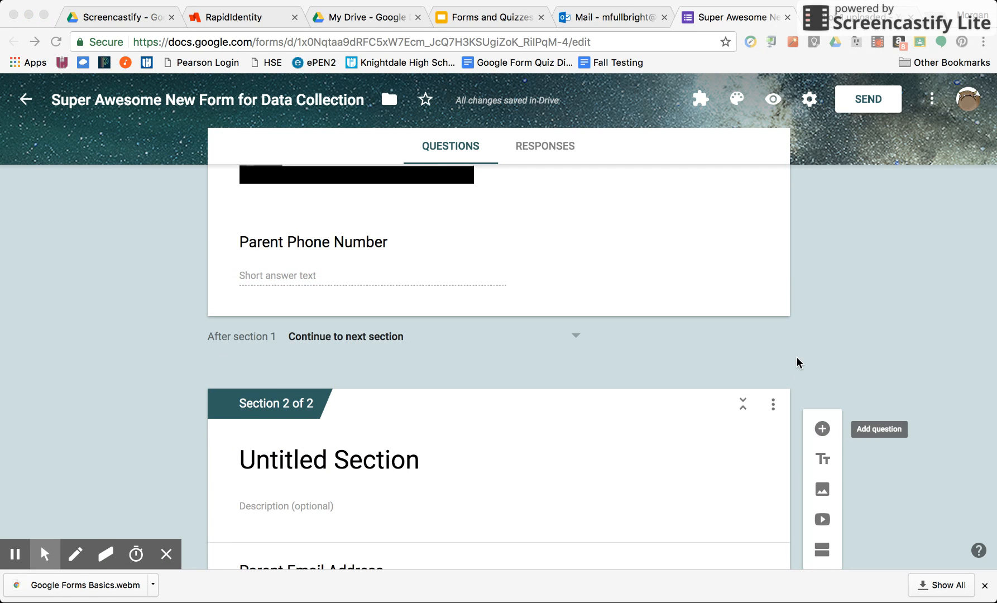
scroll(797, 361, "up", 2)
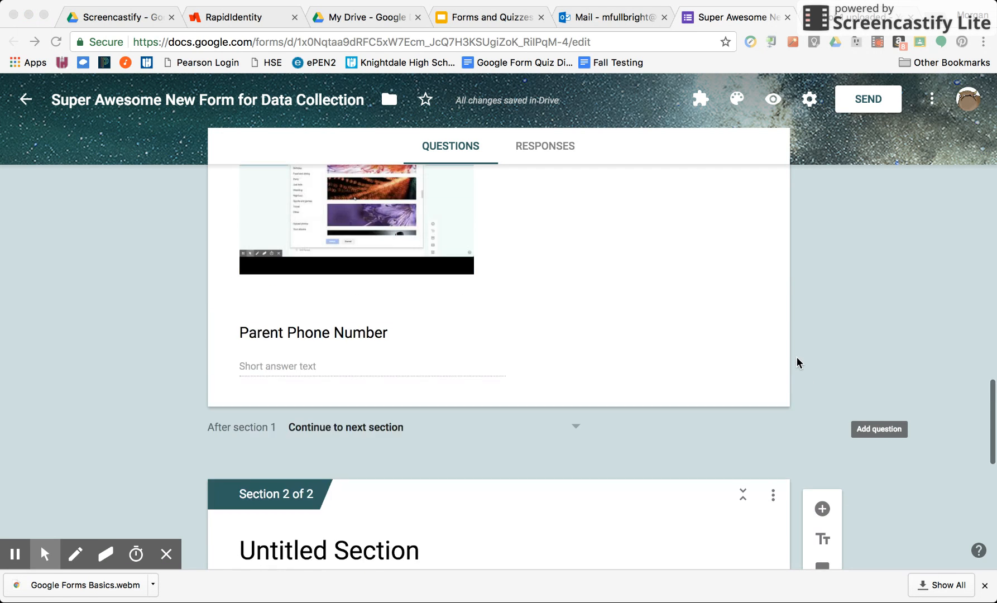
left_click(372, 337)
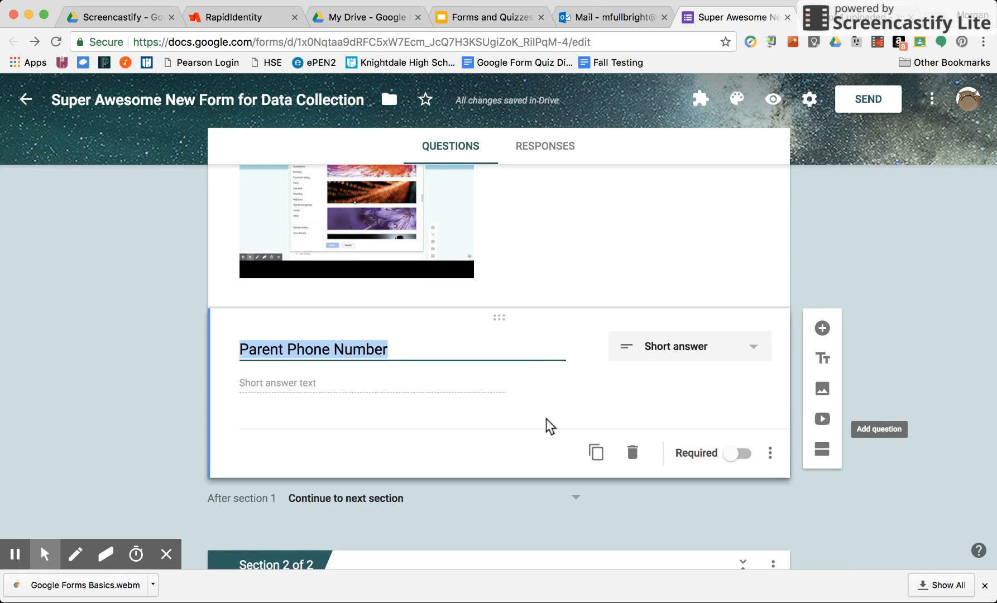
scroll(545, 418, "down", 1)
scroll(546, 418, "down", 2)
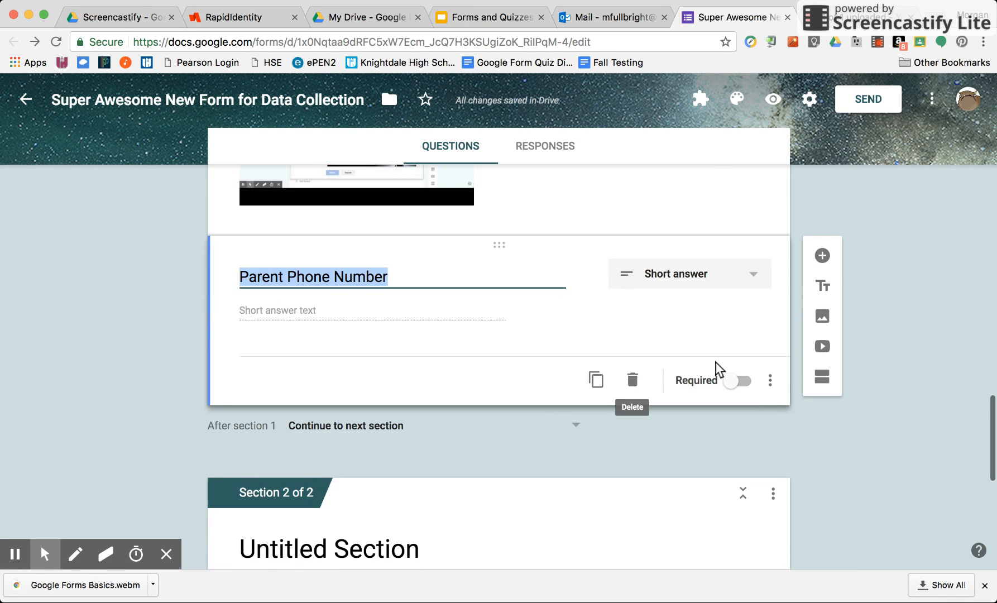
left_click(770, 381)
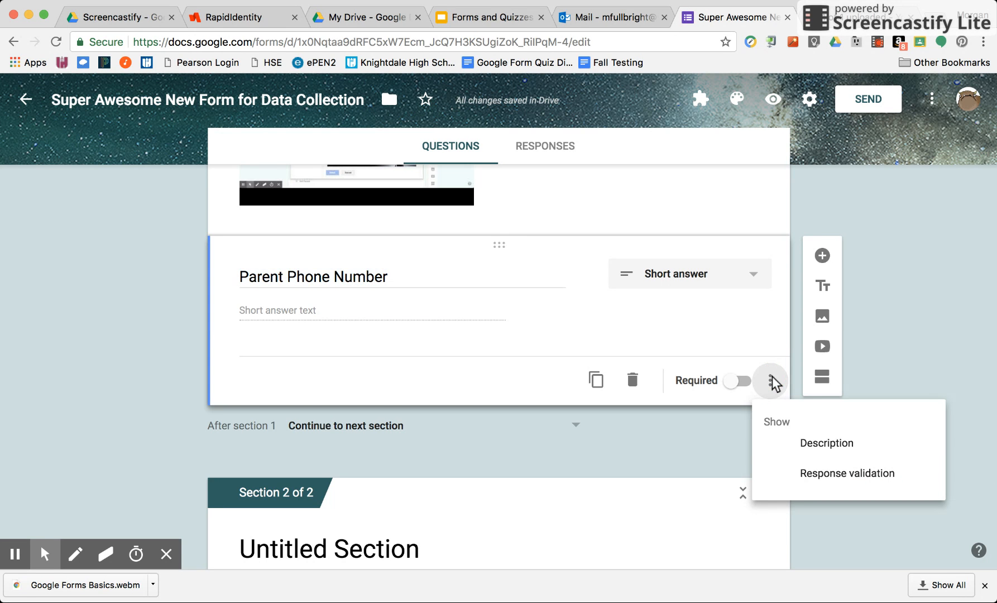
left_click(726, 405)
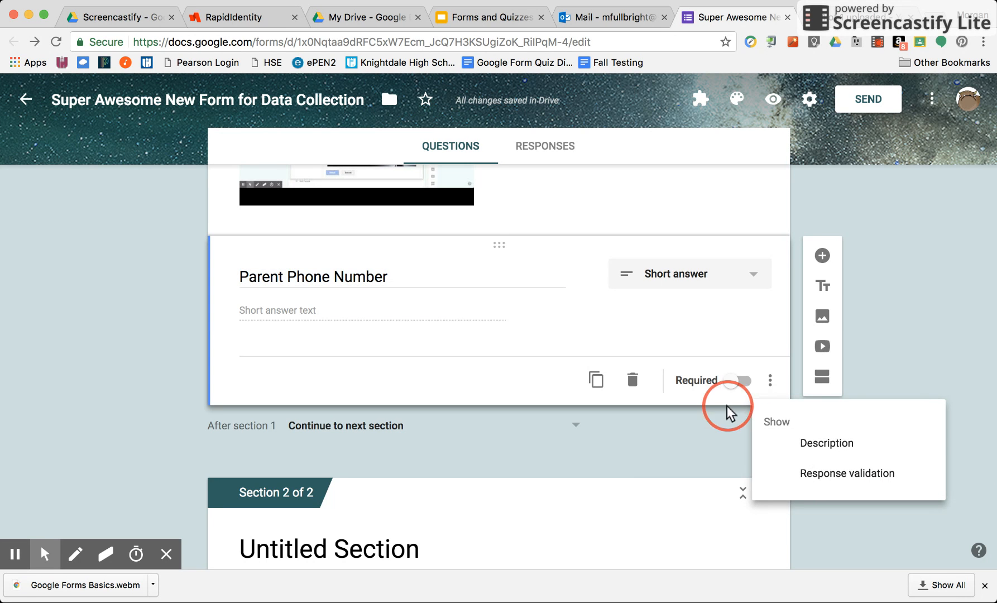
- Show a description field on the blank question at the end of the form and title the question "Phone Number"
scroll(639, 451, "down", 9)
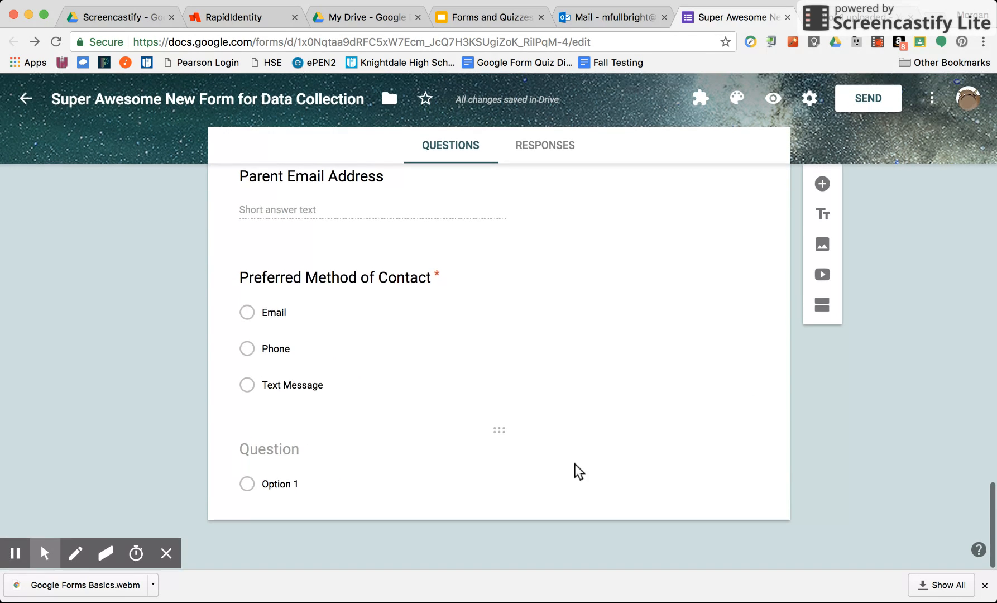
left_click(477, 477)
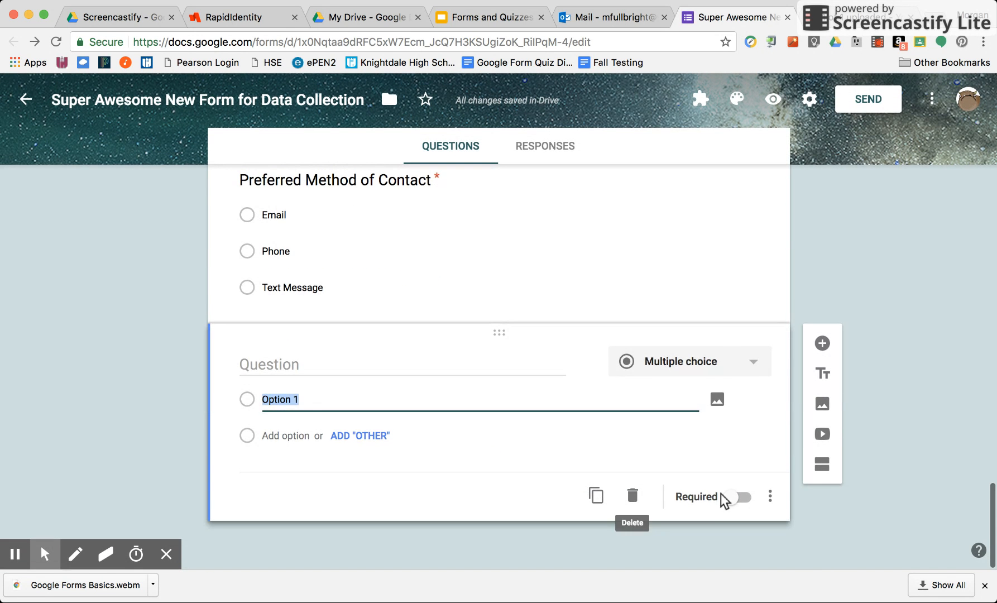
left_click(770, 496)
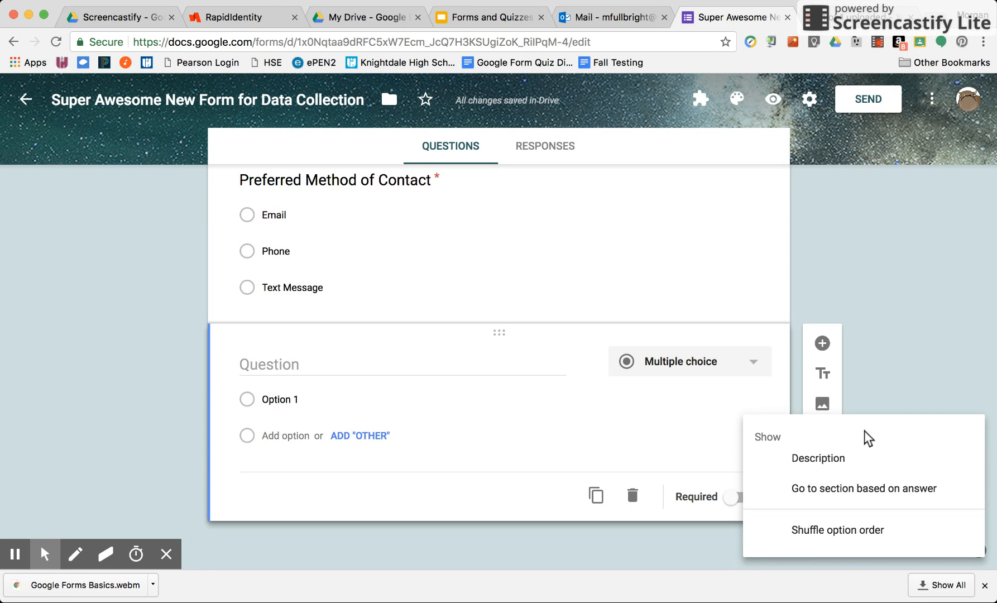
left_click(818, 458)
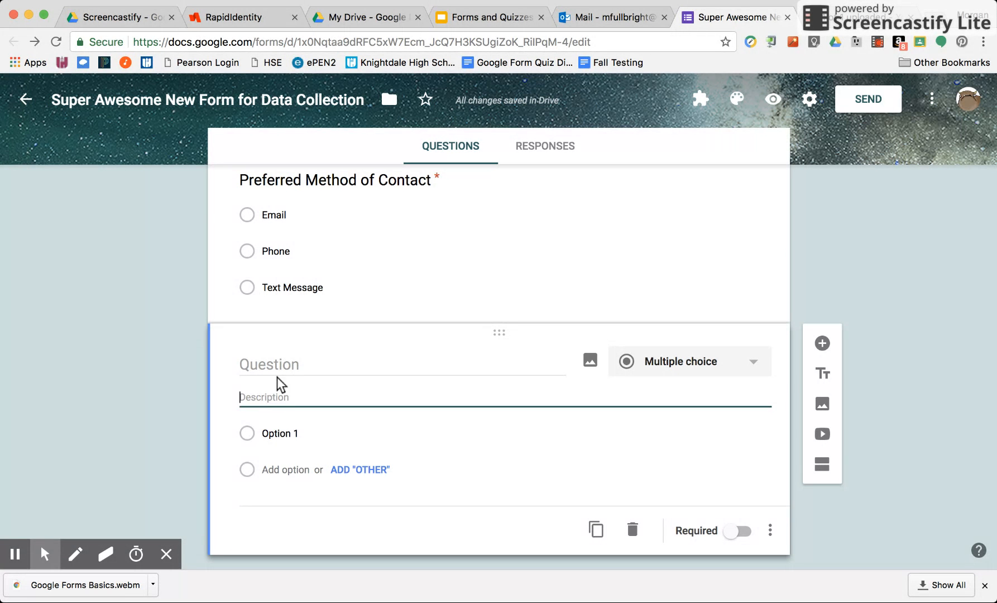
left_click(290, 369)
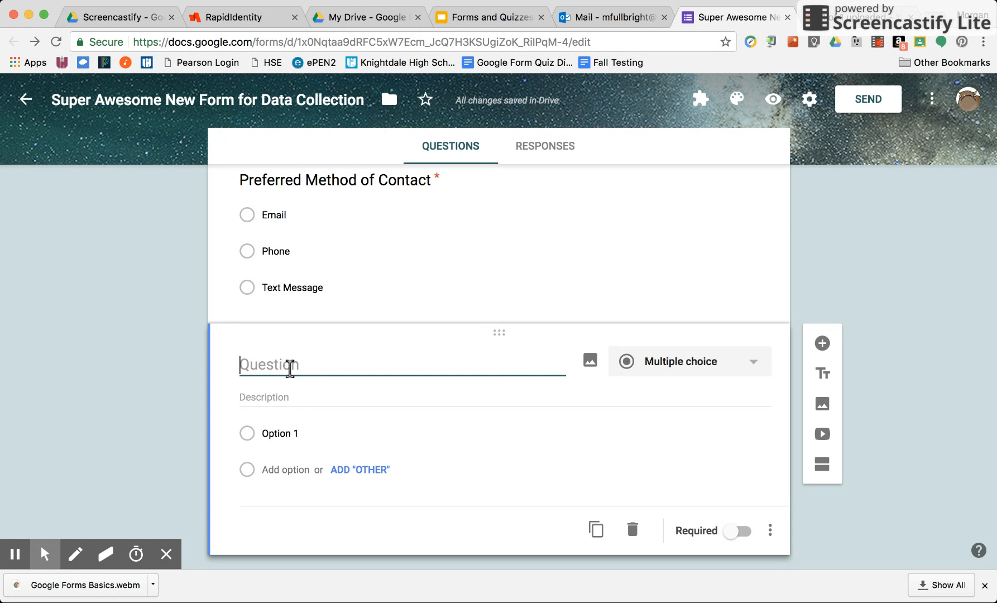
type("Phone Number")
- Describe the Phone Number question as "Please give me the best number to use to contact you." and view its additional options
left_click(267, 396)
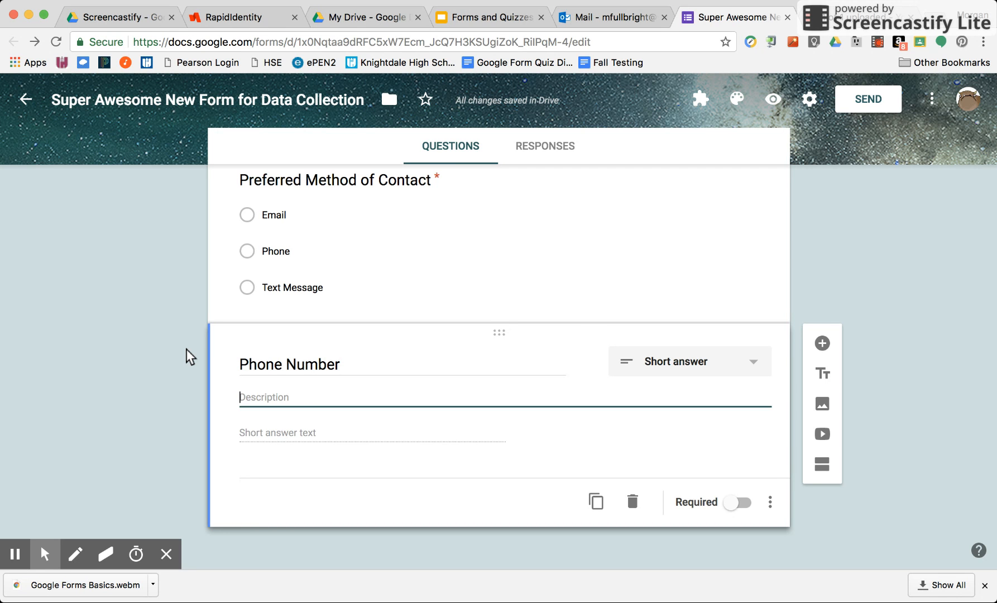
type("Please ")
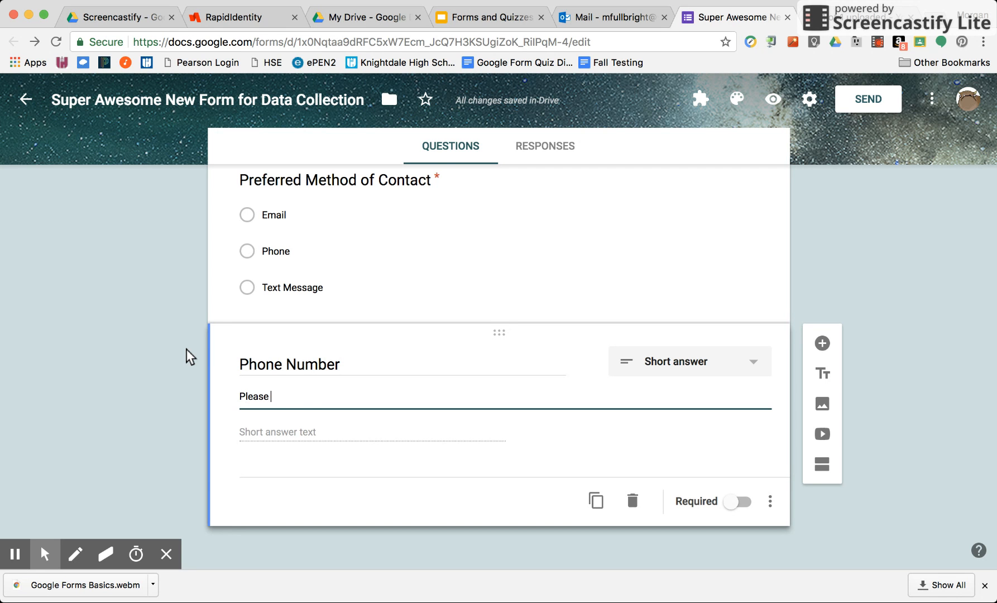
type("give me the best number to c")
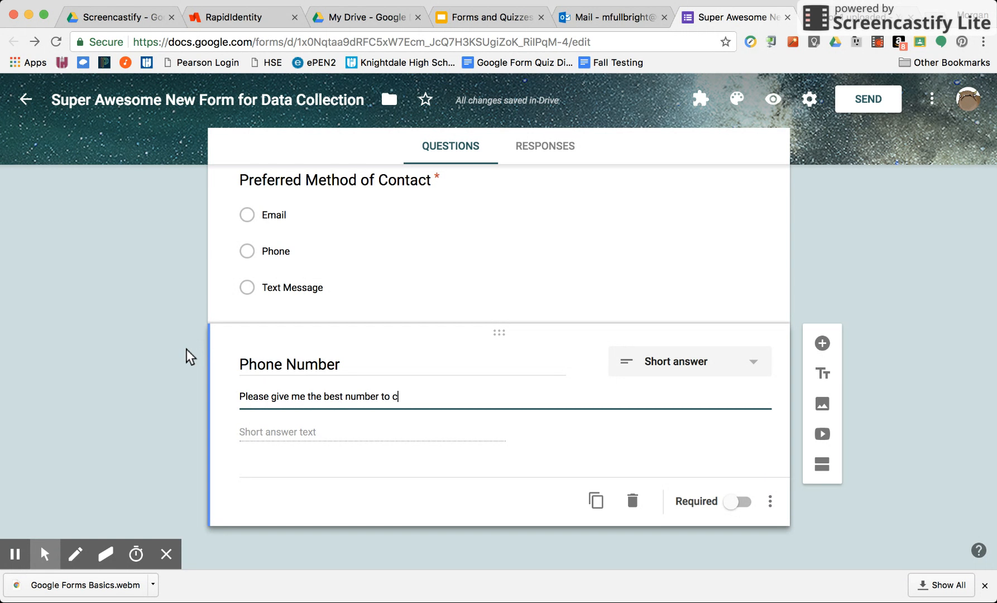
type("ontact you.")
left_click(393, 399)
type("use to")
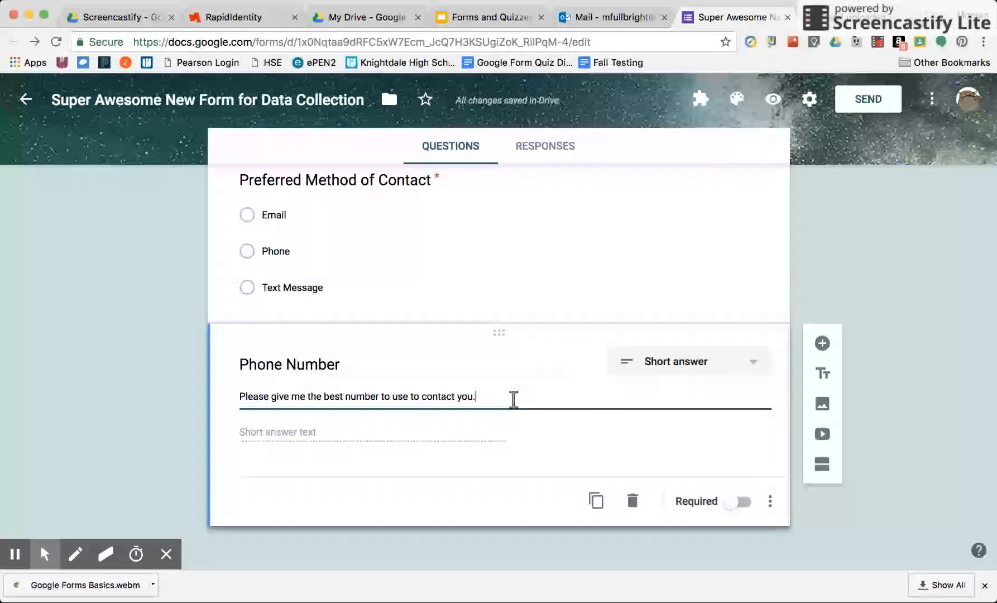
left_click(769, 501)
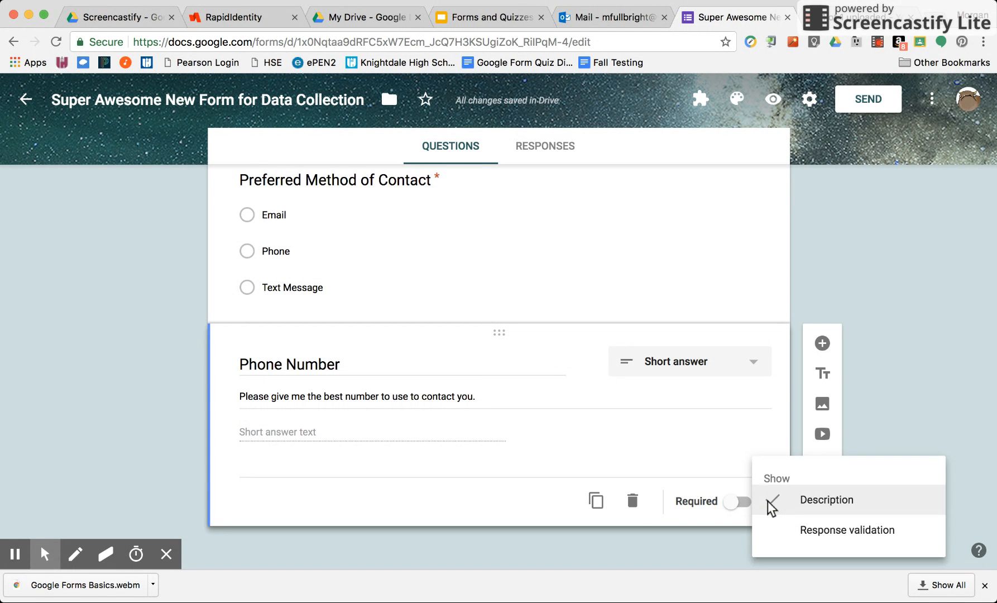
left_click(704, 533)
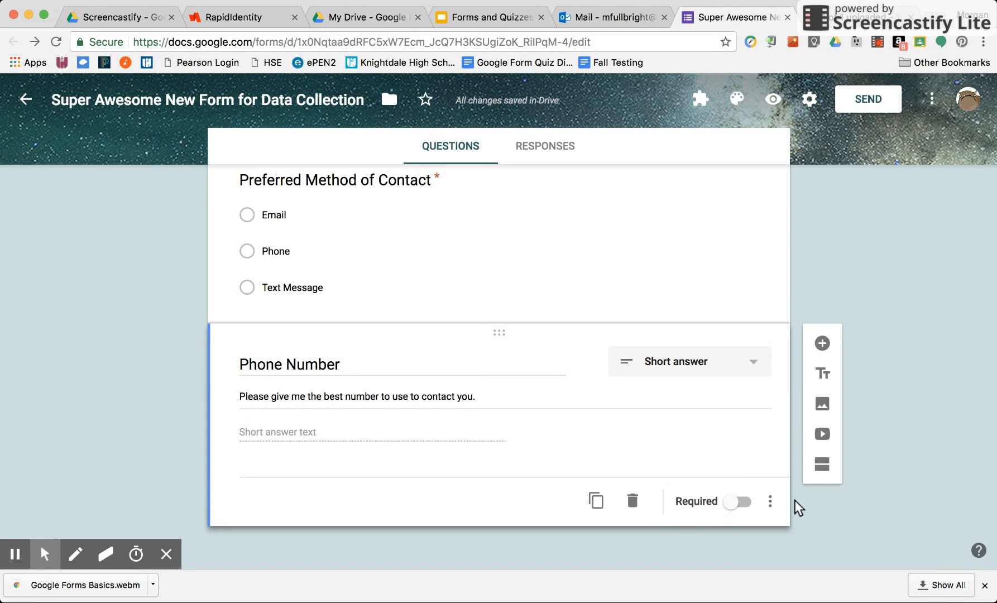
- Look over the form's additional actions, such as making a copy, printing and adding collaborators, without choosing any
left_click(996, 505)
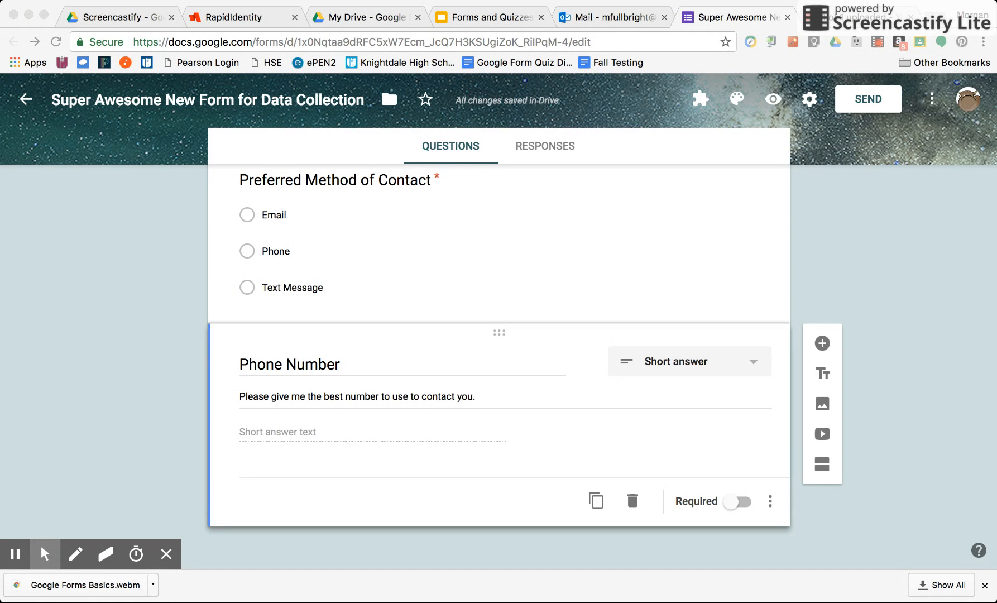
left_click(915, 249)
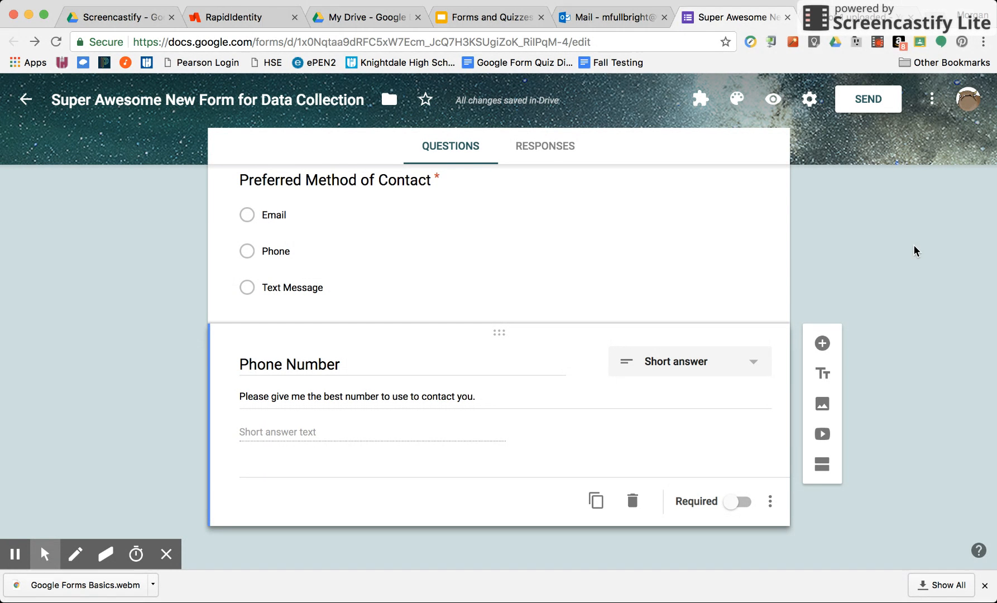
left_click(931, 102)
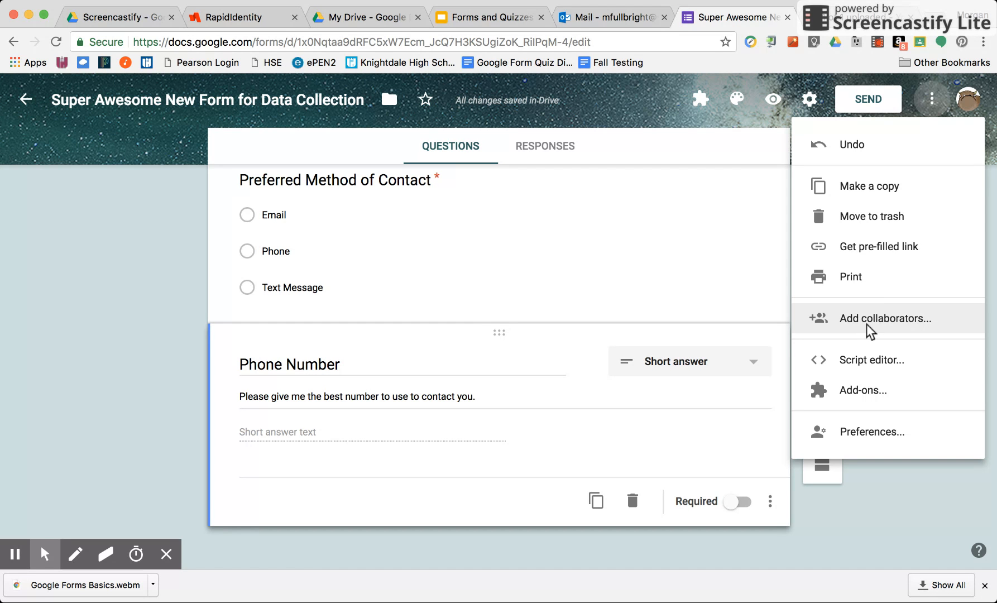
left_click(930, 101)
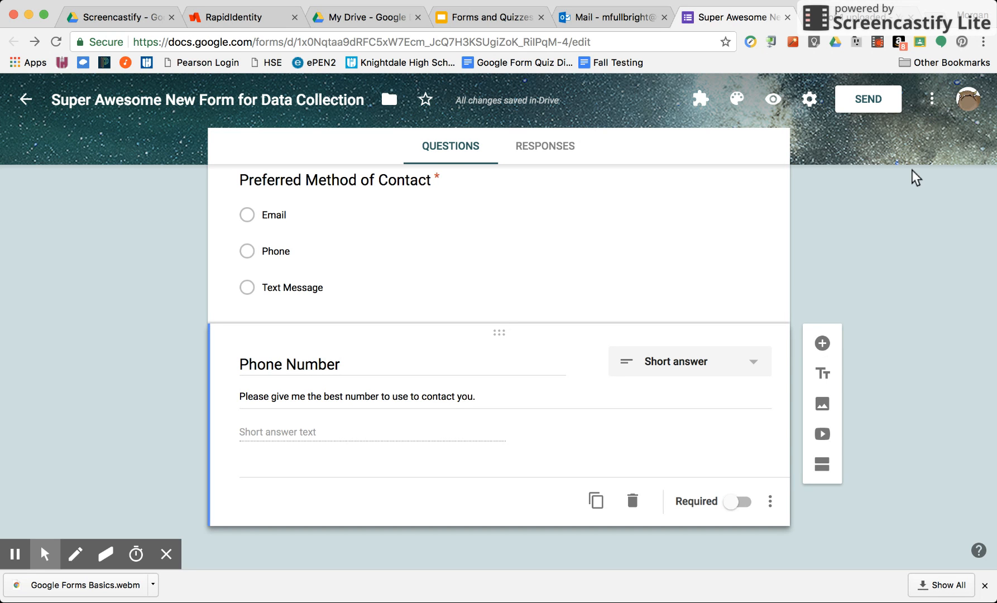
- Preview the form as respondents see it and look through its questions, the student work sample image and the embedded video
left_click(776, 105)
left_click(774, 102)
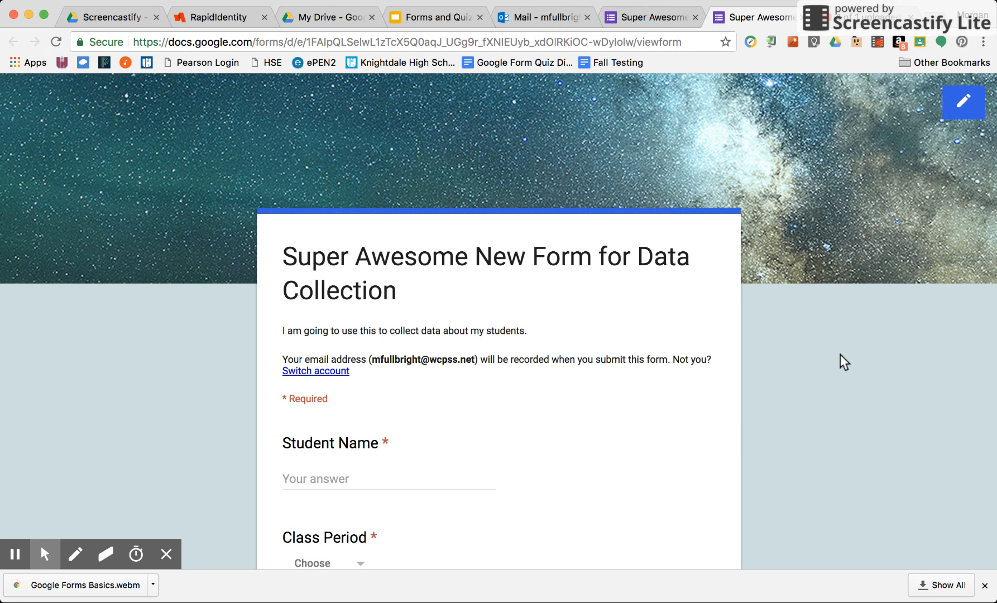
scroll(841, 353, "down", 2)
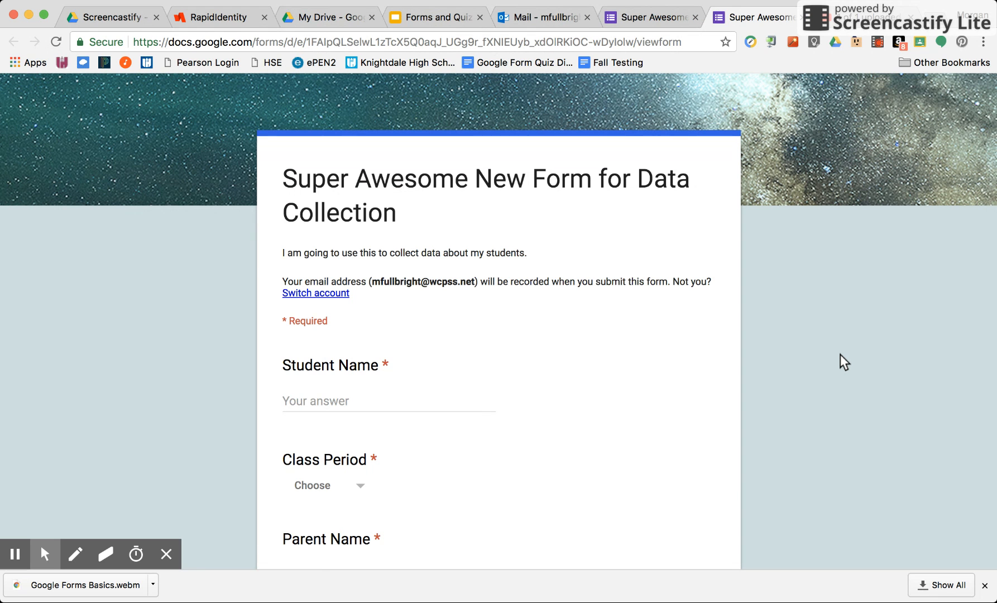
scroll(840, 354, "down", 6)
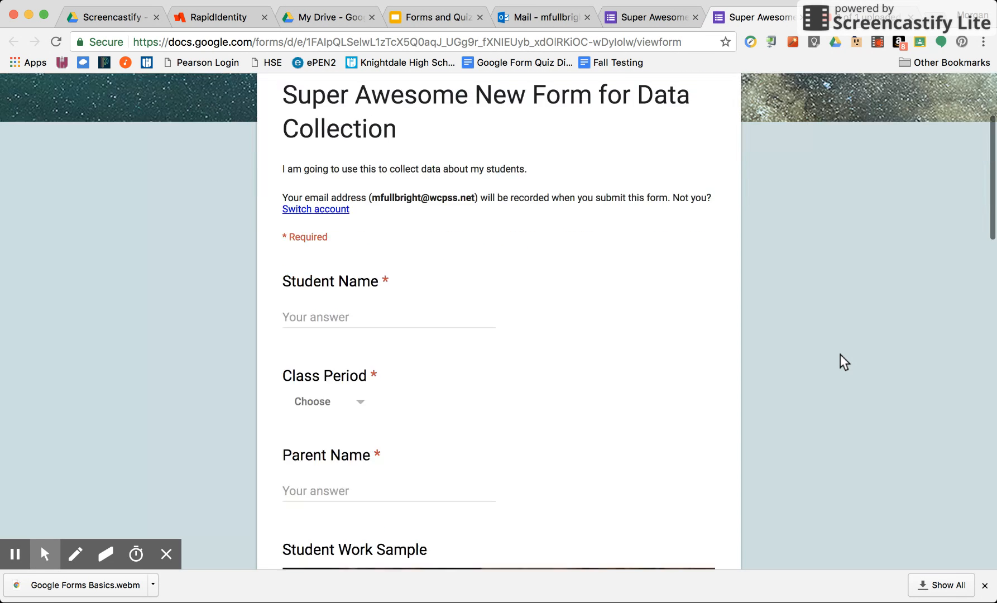
scroll(841, 361, "down", 18)
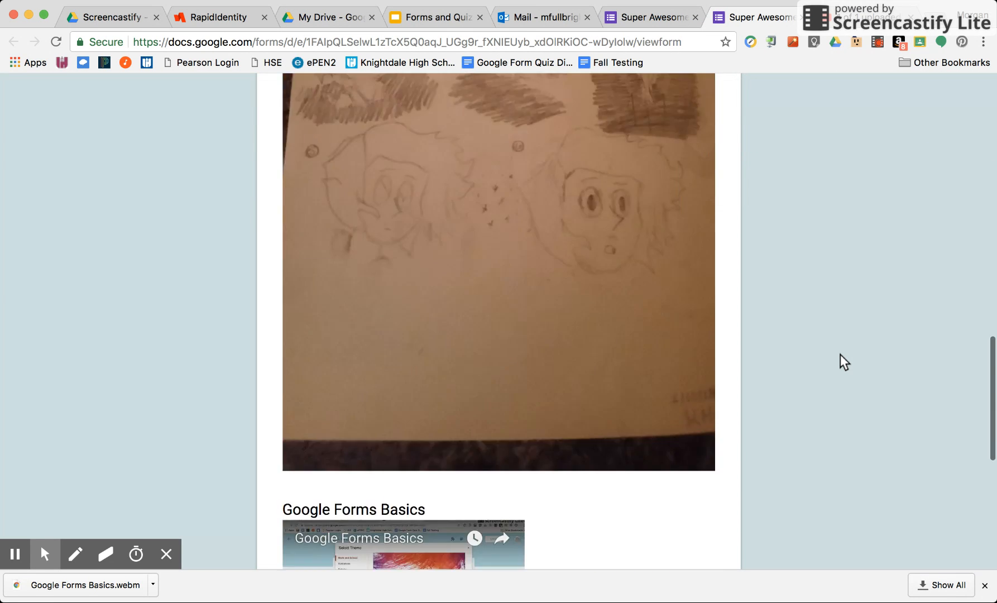
scroll(840, 355, "up", 20)
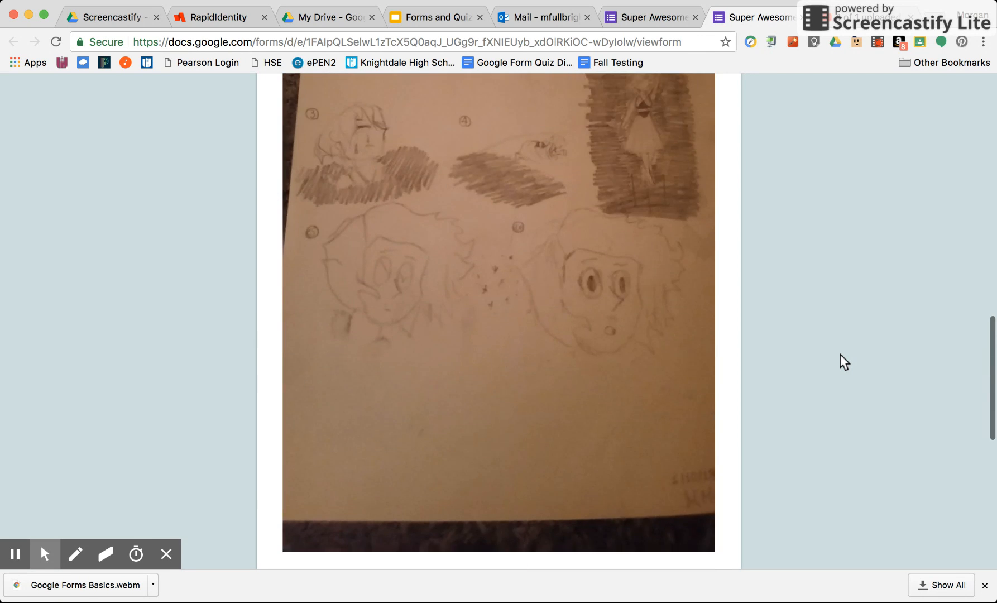
scroll(839, 354, "up", 4)
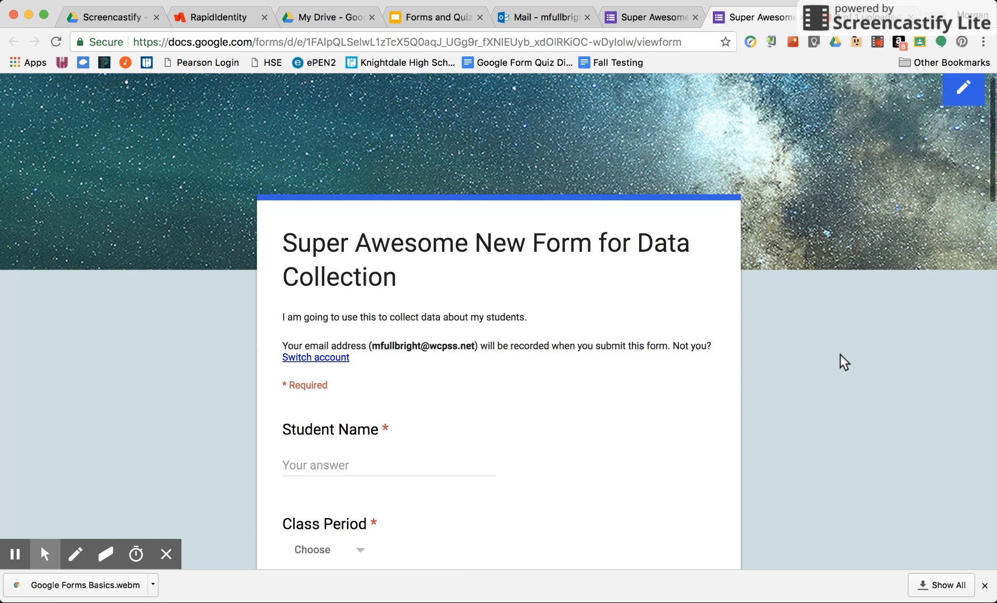